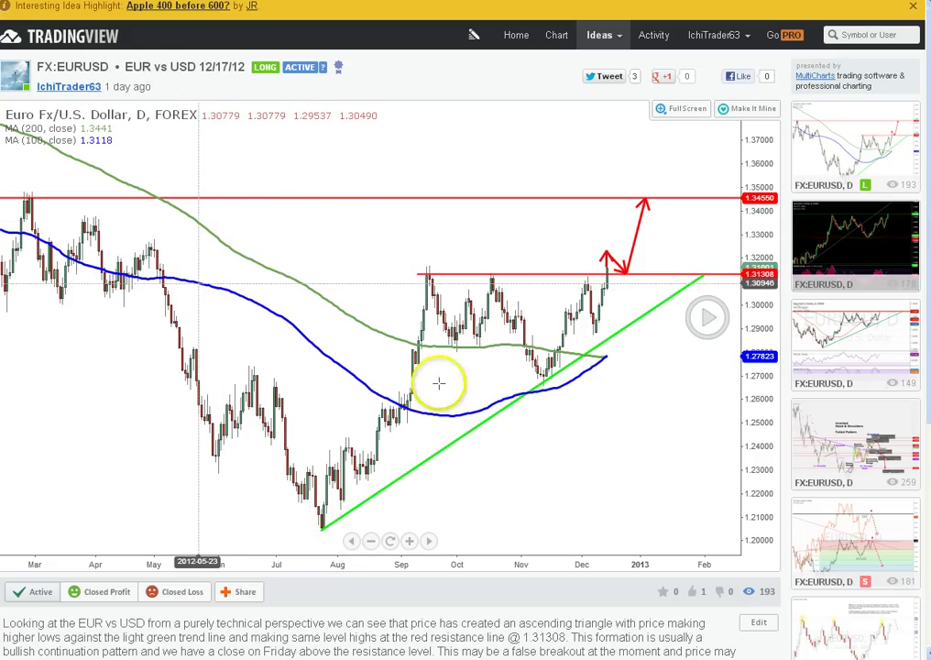
Step: Examine the EUR vs USD chart's ascending triangle, the 1.31308 resistance, the projected path to 1.34550 and the moving-average crossover
{"action": "left_click", "coordinate": [327, 525]}
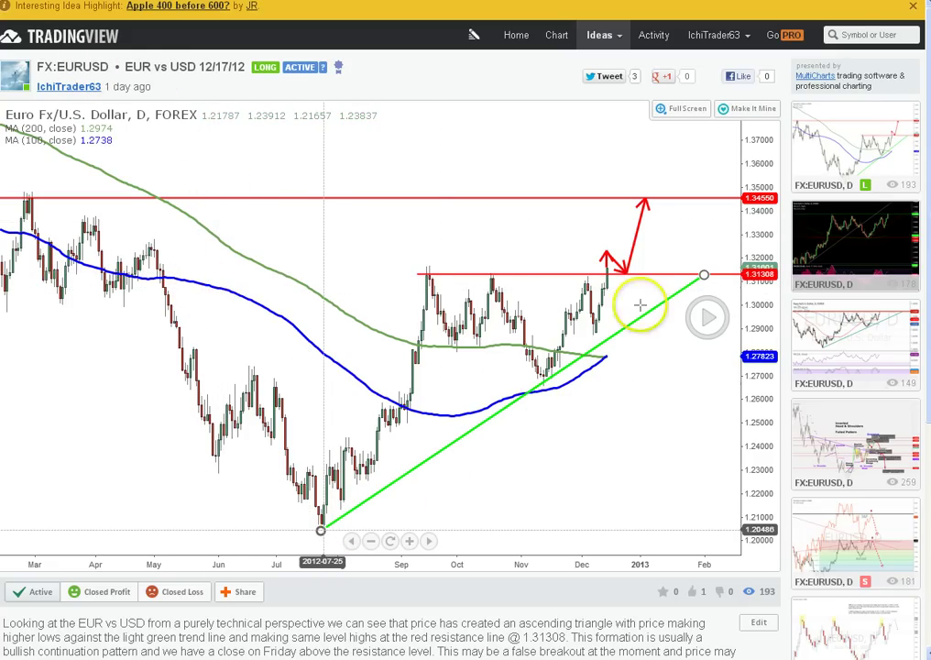
{"action": "left_click", "coordinate": [422, 275]}
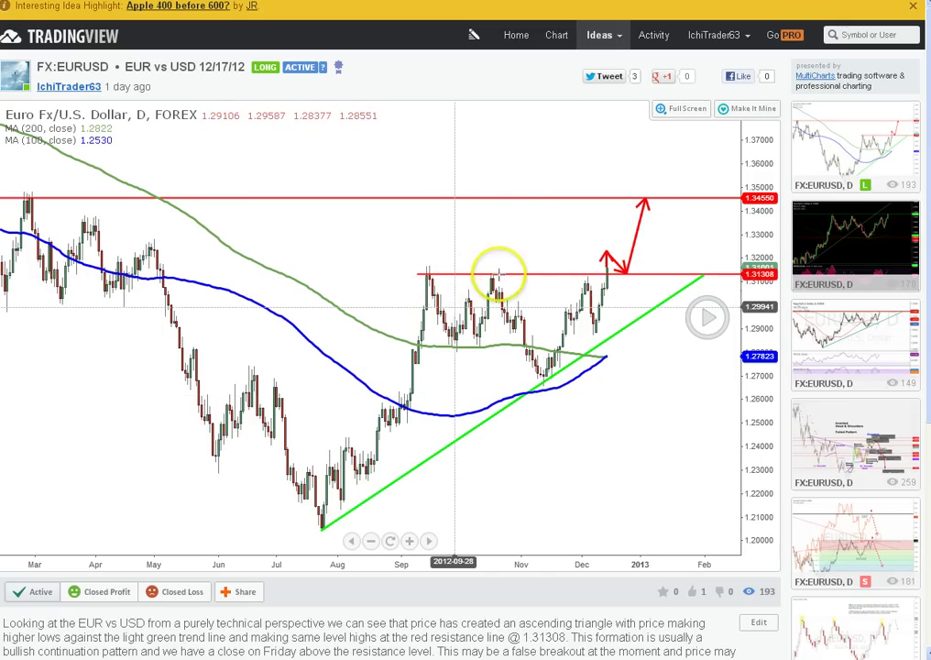
{"action": "left_click_drag", "start_coordinate": [604, 292], "coordinate": [606, 309]}
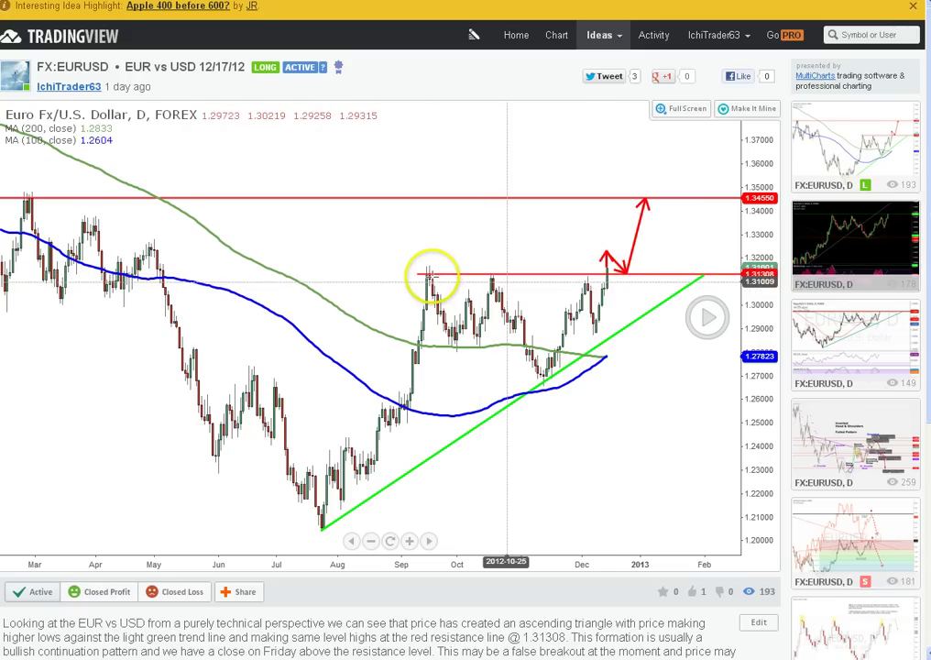
{"action": "left_click", "coordinate": [459, 438]}
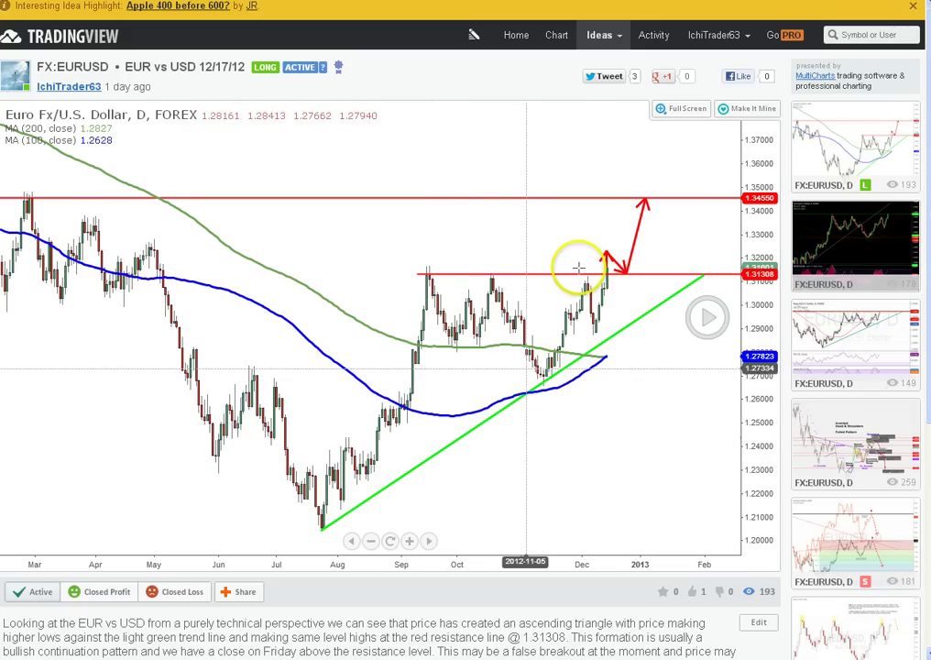
{"action": "left_click", "coordinate": [453, 372]}
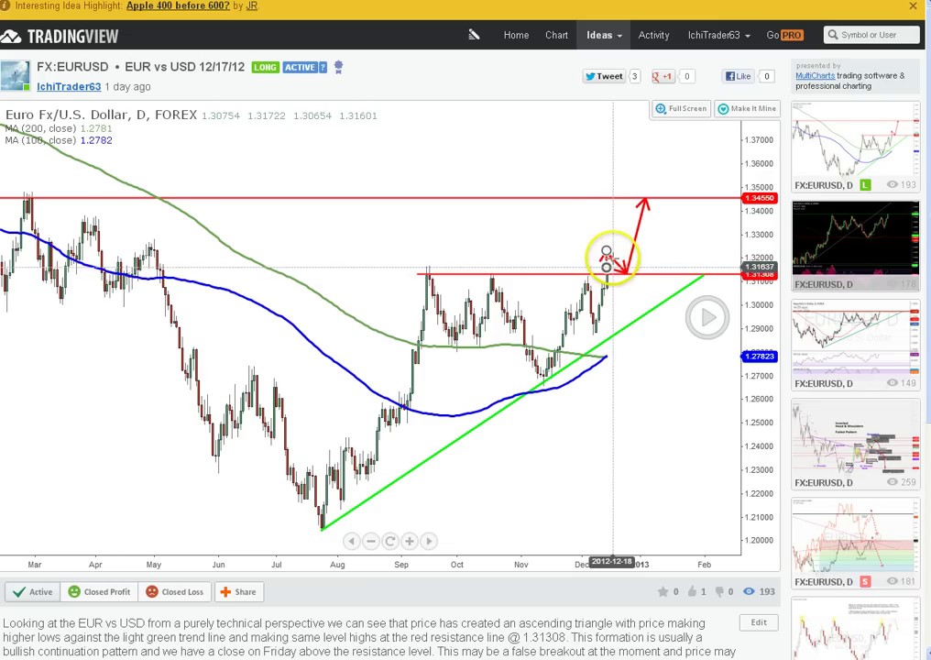
{"action": "mouse_move", "coordinate": [607, 257]}
{"action": "left_mouse_down"}
{"action": "mouse_move", "coordinate": [604, 237]}
{"action": "mouse_move", "coordinate": [620, 272]}
{"action": "left_mouse_up"}
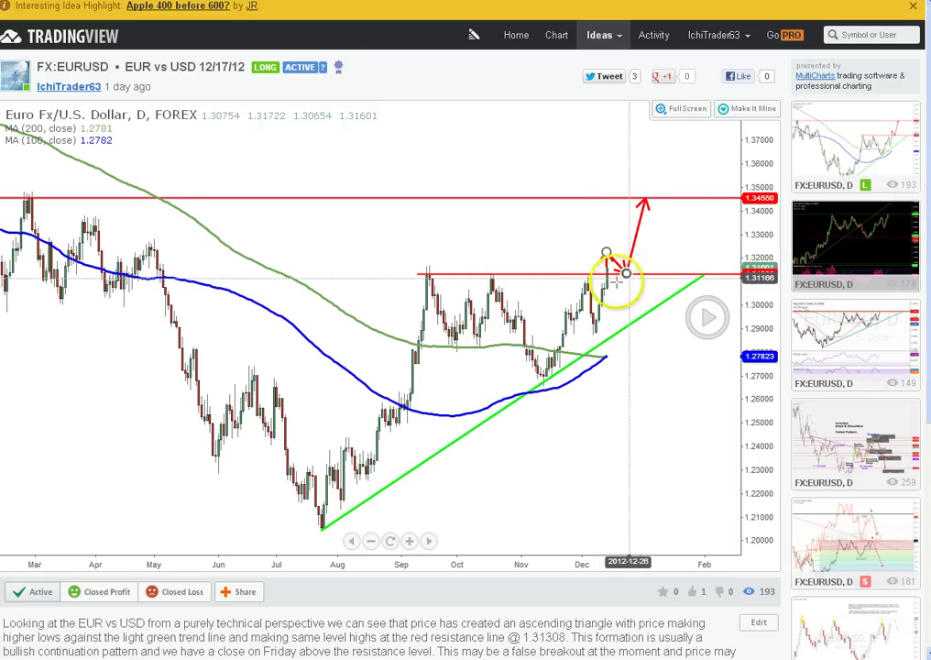
{"action": "left_click", "coordinate": [638, 198]}
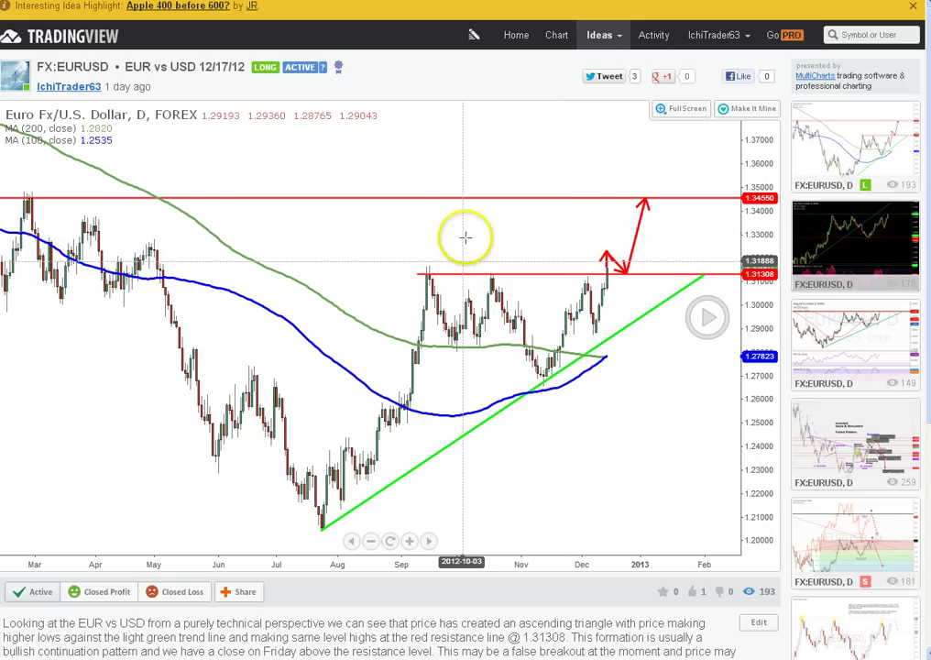
{"action": "left_click", "coordinate": [75, 197]}
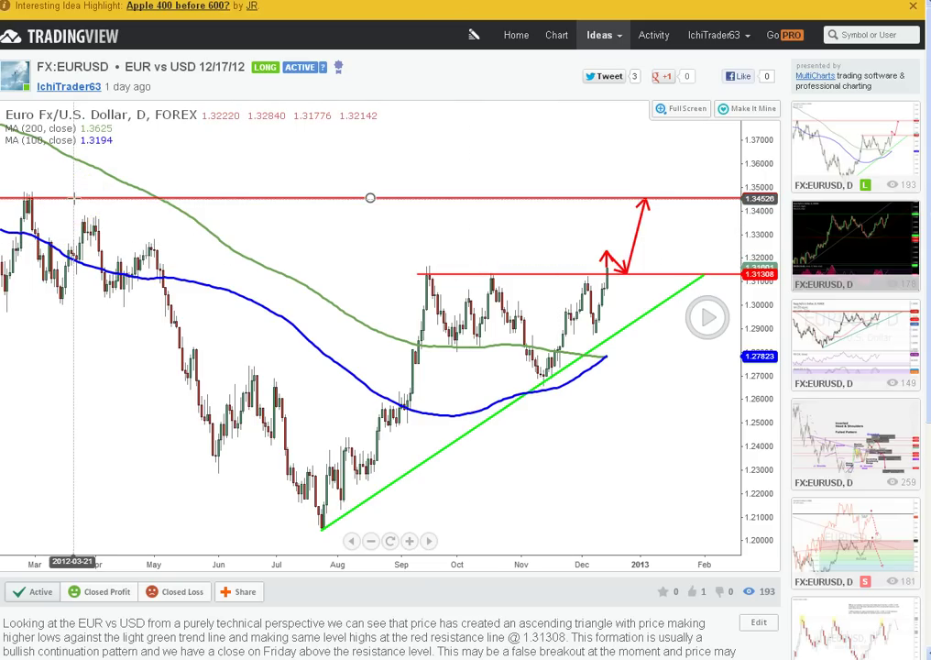
{"action": "left_click", "coordinate": [77, 200]}
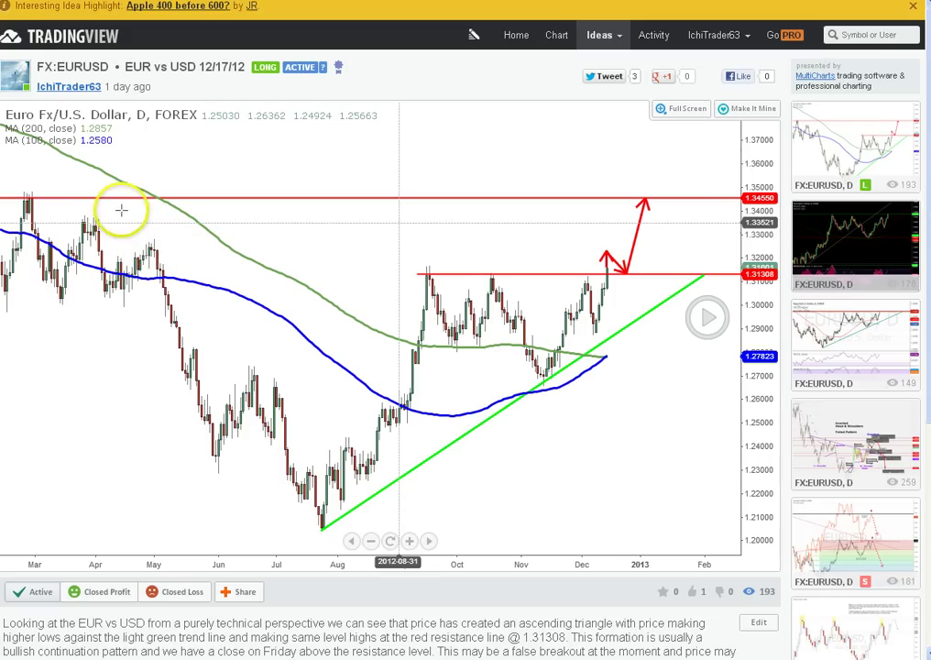
{"action": "left_click_drag", "start_coordinate": [124, 197], "coordinate": [316, 176]}
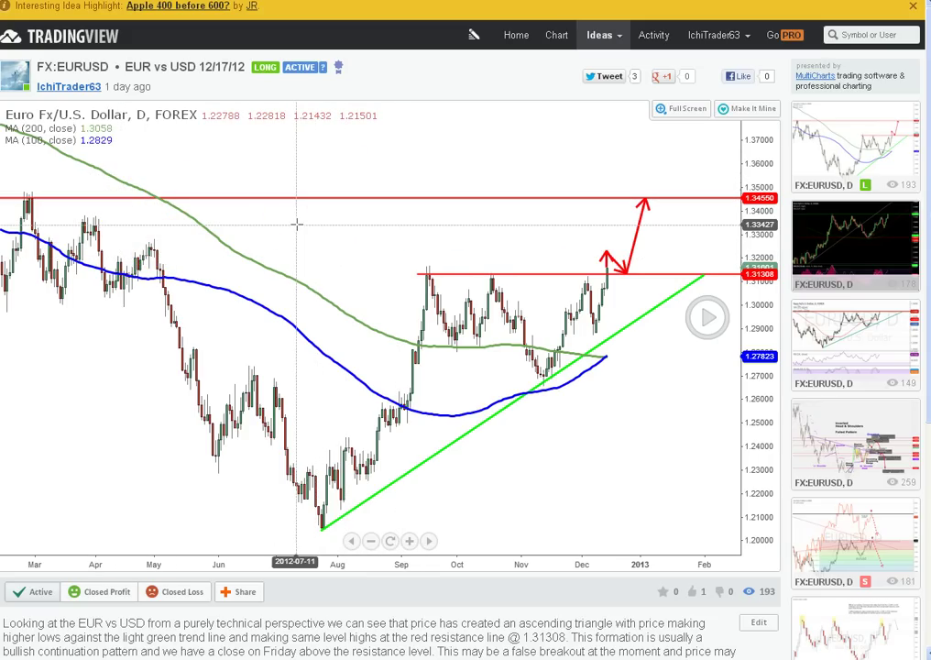
{"action": "mouse_move", "coordinate": [482, 348]}
{"action": "left_mouse_down"}
{"action": "mouse_move", "coordinate": [387, 333]}
{"action": "mouse_move", "coordinate": [546, 347]}
{"action": "mouse_move", "coordinate": [283, 293]}
{"action": "mouse_move", "coordinate": [490, 322]}
{"action": "mouse_move", "coordinate": [426, 402]}
{"action": "mouse_move", "coordinate": [510, 402]}
{"action": "mouse_move", "coordinate": [627, 366]}
{"action": "mouse_move", "coordinate": [605, 360]}
{"action": "left_mouse_up"}
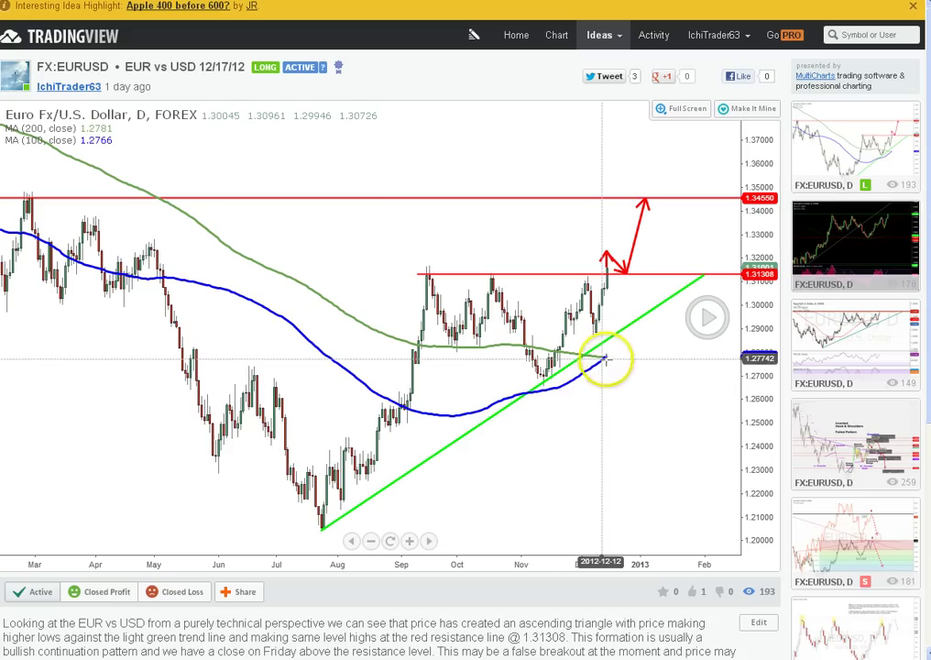
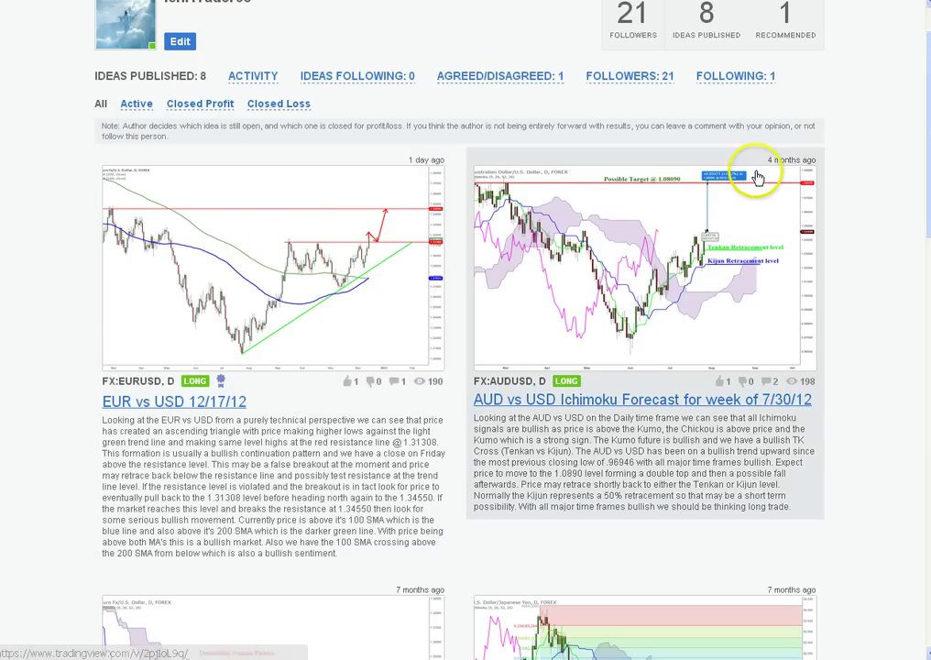
Step: Open the published idea "AUD vs USD Ichimoku Forecast for week of 7/30/12" and examine its Tenkan and Kijun retracement levels
{"action": "scroll", "coordinate": [758, 178], "scroll_direction": "down", "scroll_amount": 1}
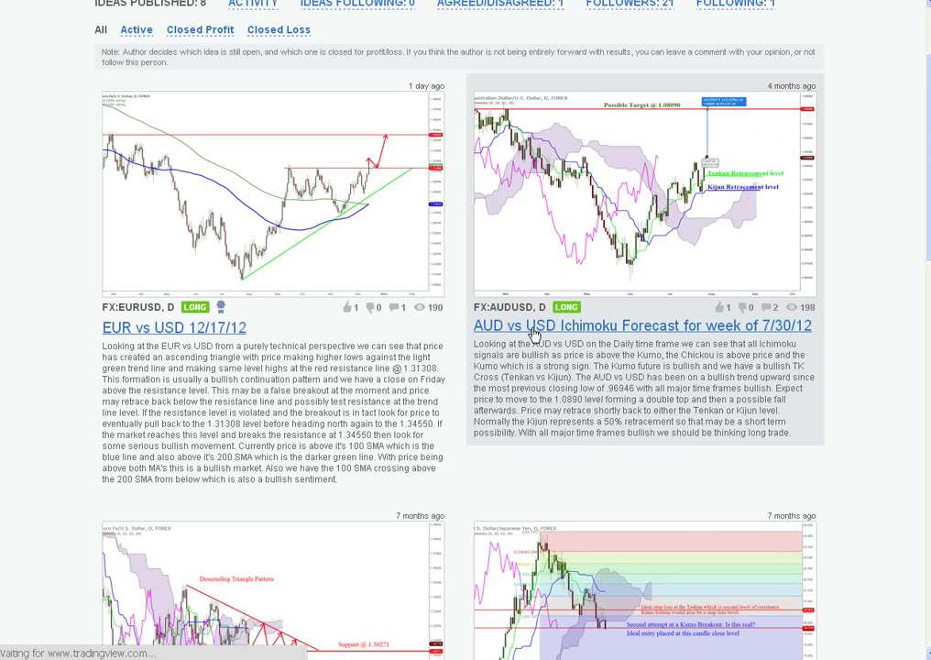
{"action": "left_click", "coordinate": [534, 326]}
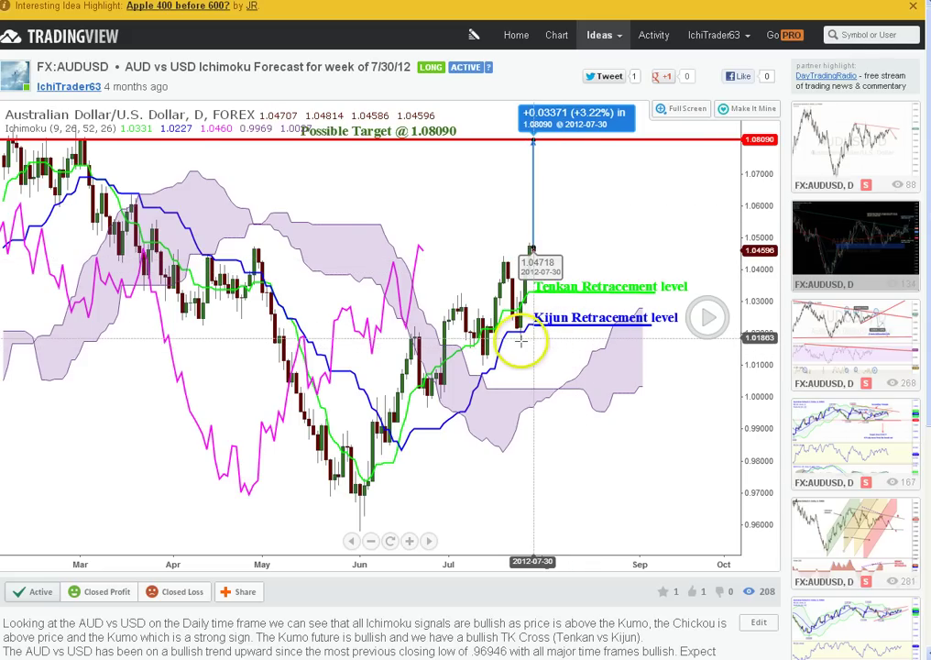
{"action": "left_click", "coordinate": [539, 250]}
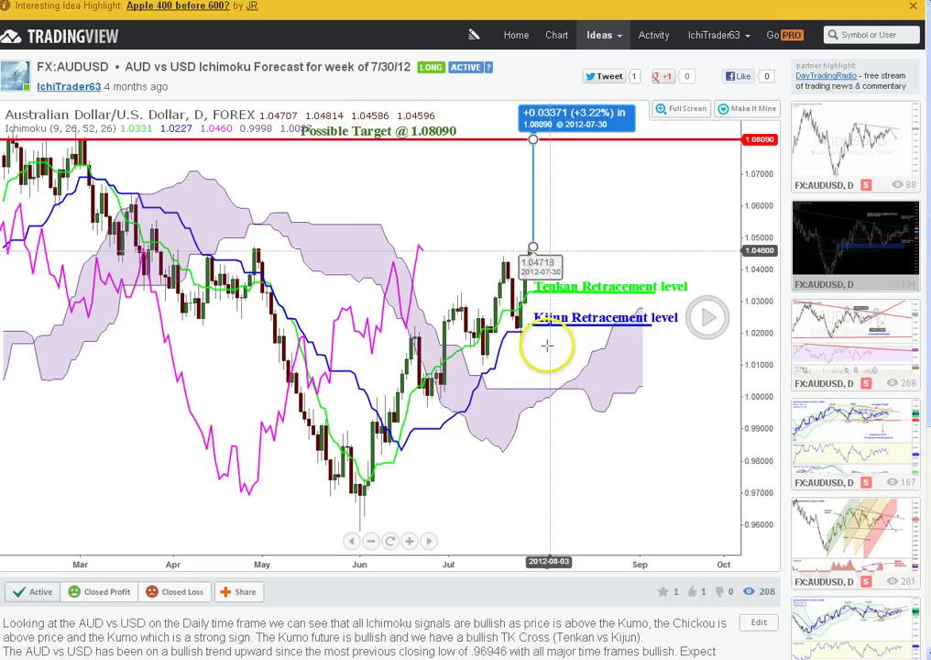
{"action": "left_click", "coordinate": [528, 339]}
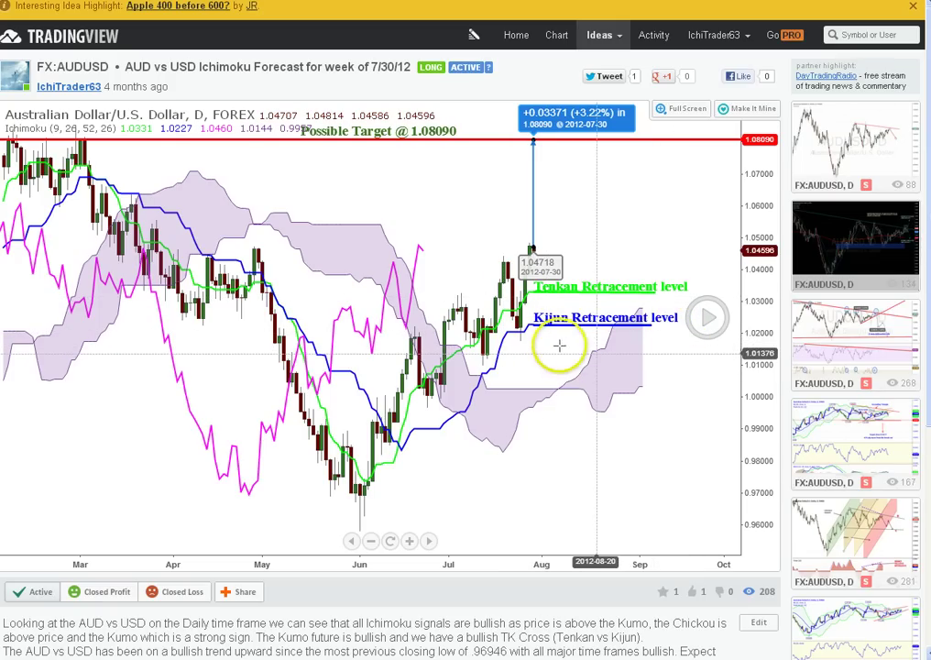
Step: Load the new bars on the AUD/USD forecast and compare the price action since 2012-07-30 with the Tenkan and Kijun retracement levels
{"action": "left_click", "coordinate": [707, 321]}
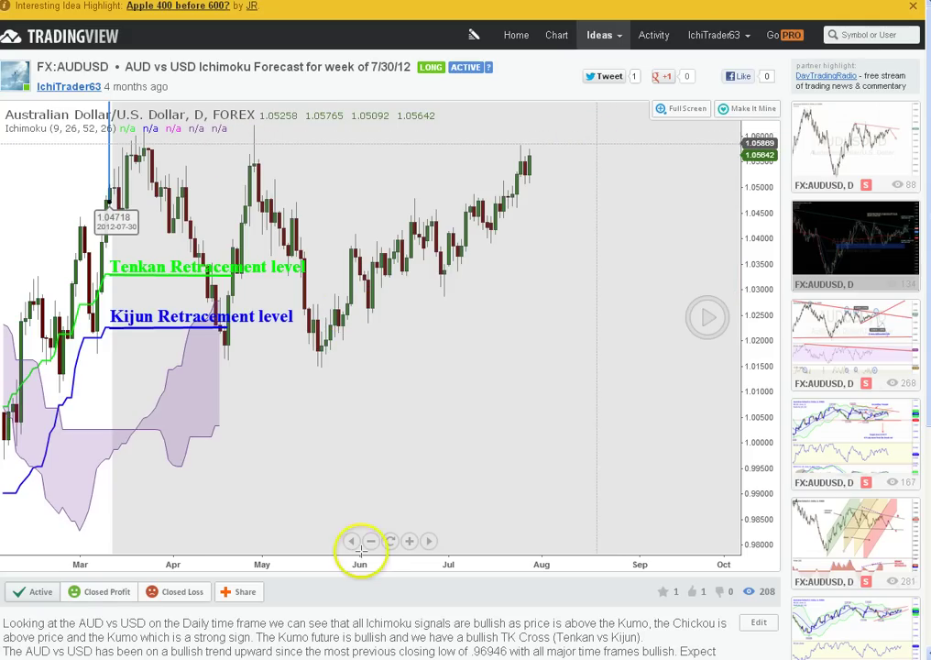
{"action": "left_click", "coordinate": [352, 542]}
{"action": "left_click", "coordinate": [352, 542]}
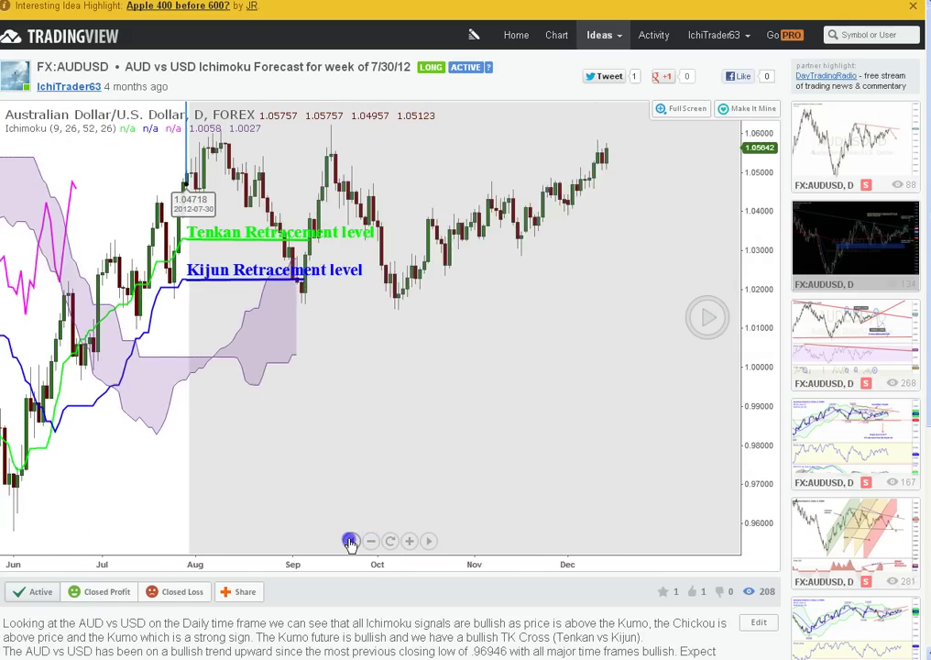
{"action": "left_click", "coordinate": [352, 541]}
{"action": "left_click", "coordinate": [351, 542]}
{"action": "left_click", "coordinate": [351, 542]}
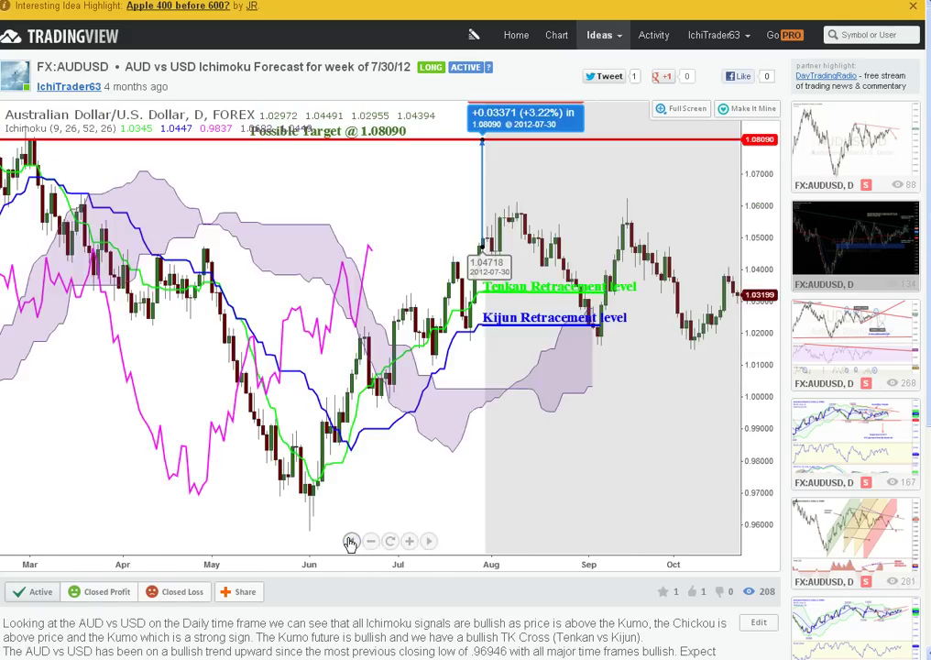
{"action": "left_click", "coordinate": [351, 541]}
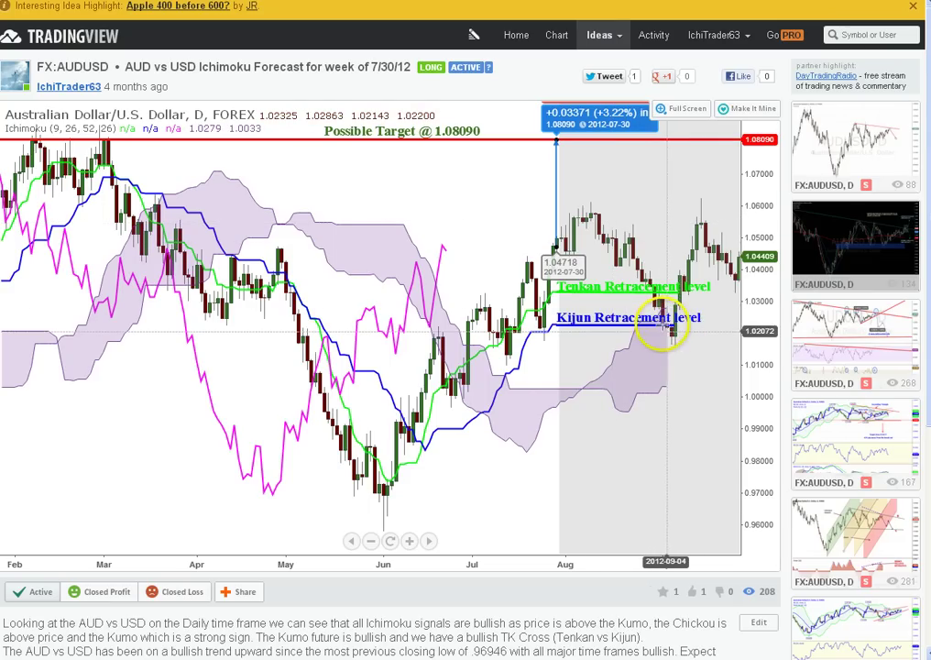
{"action": "left_click", "coordinate": [550, 337]}
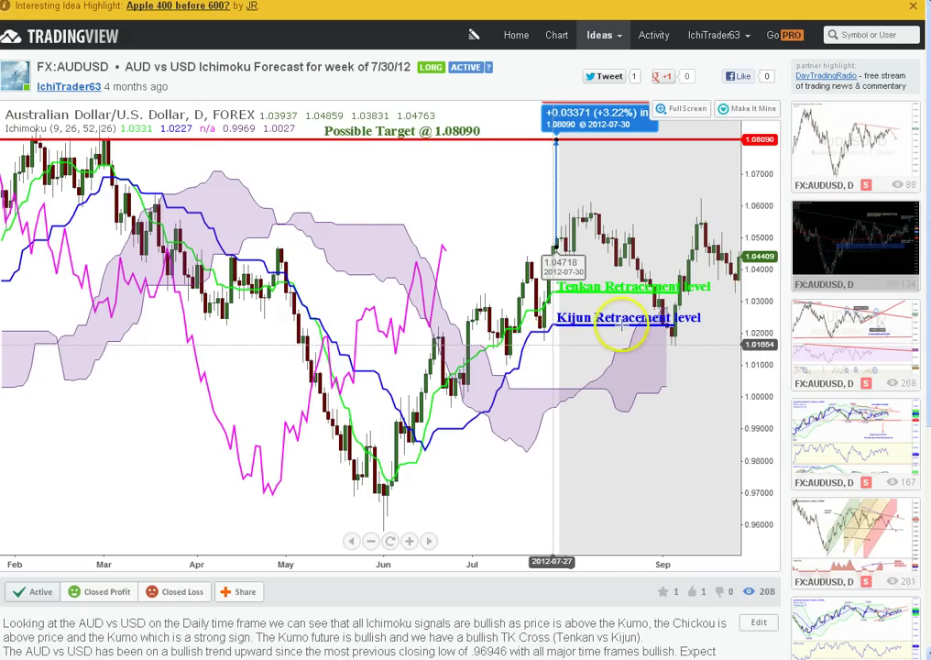
{"action": "left_click", "coordinate": [428, 542]}
{"action": "left_click", "coordinate": [428, 542]}
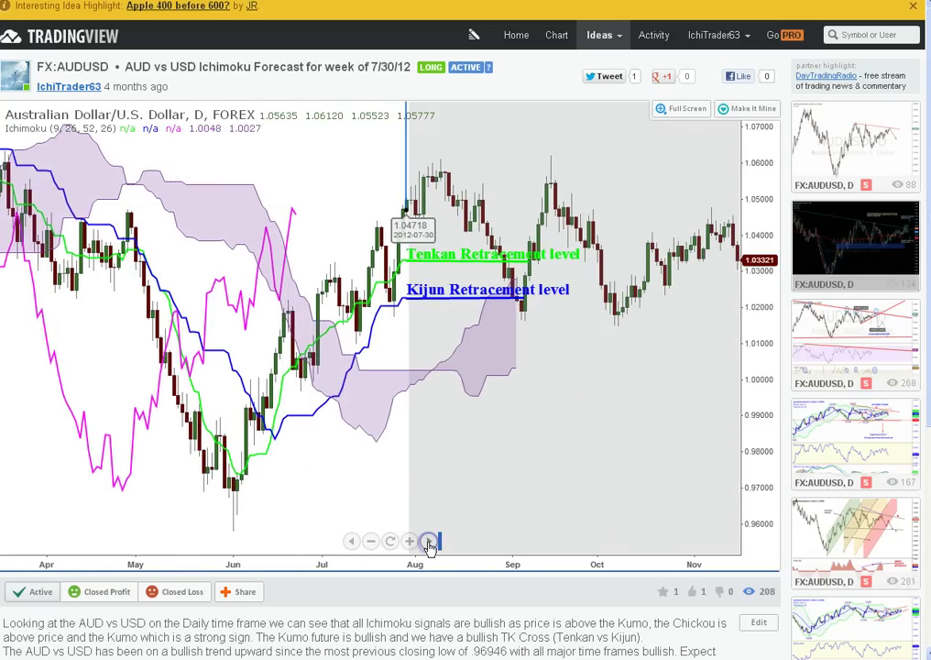
{"action": "left_click", "coordinate": [428, 542]}
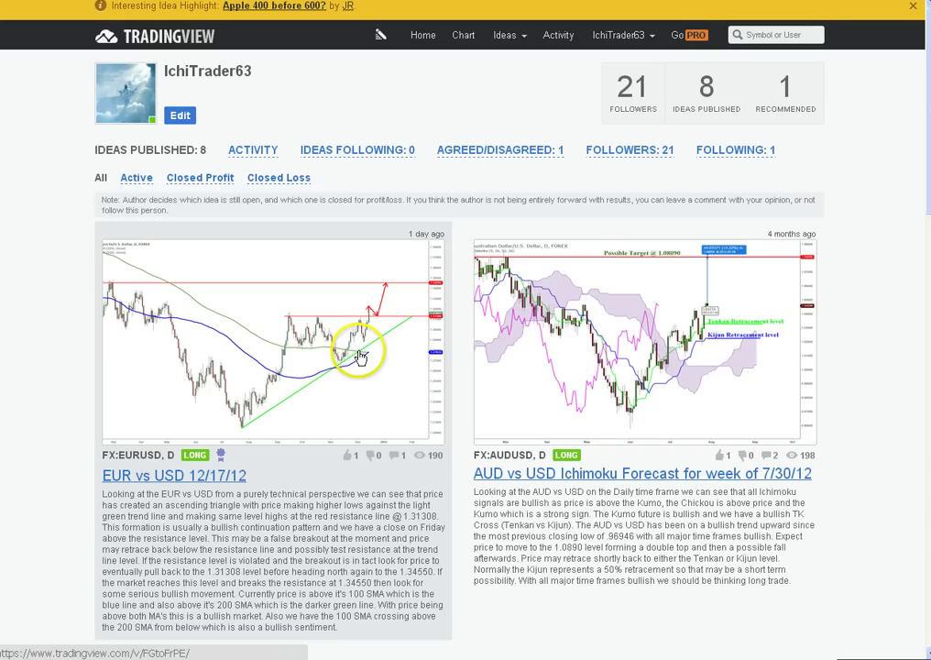
Step: Open the published idea "EUR vs USD Forecast for week of 5-7-12" and examine its descending triangle pattern
{"action": "scroll", "coordinate": [362, 353], "scroll_direction": "down", "scroll_amount": 3}
{"action": "scroll", "coordinate": [358, 346], "scroll_direction": "down", "scroll_amount": 2}
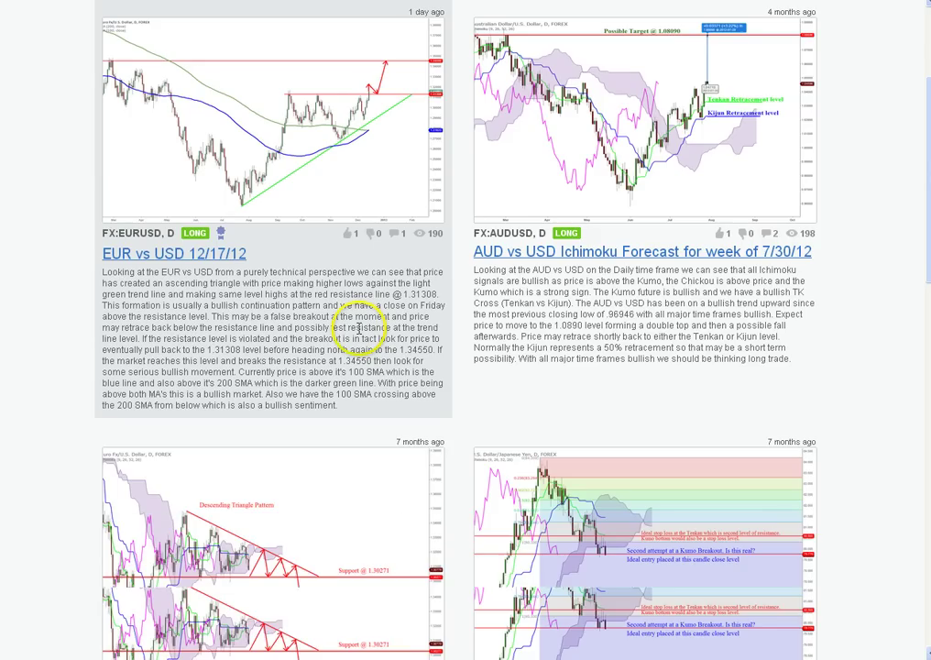
{"action": "scroll", "coordinate": [355, 320], "scroll_direction": "down", "scroll_amount": 2}
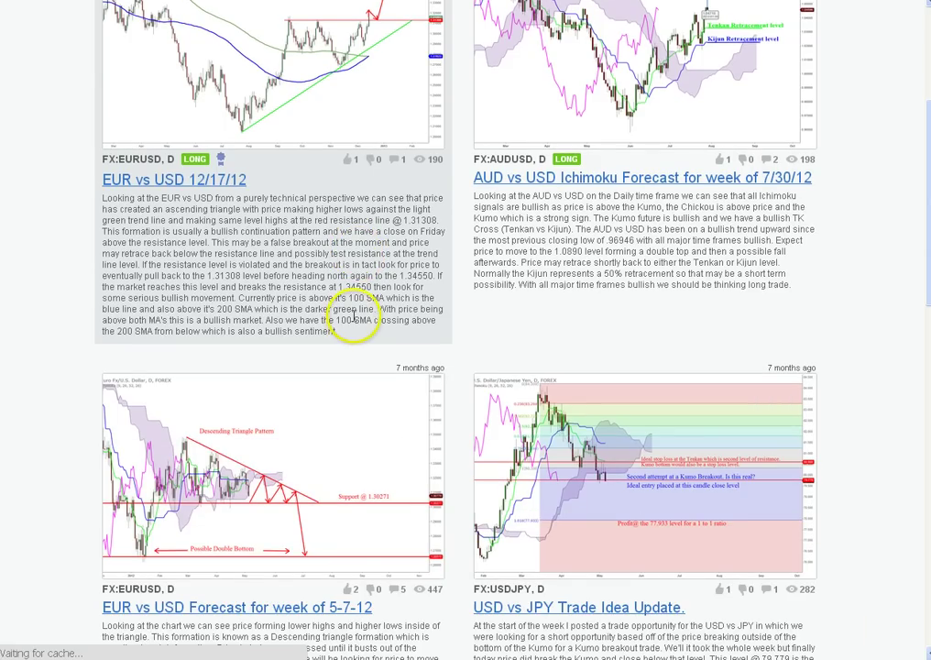
{"action": "scroll", "coordinate": [352, 314], "scroll_direction": "down", "scroll_amount": 2}
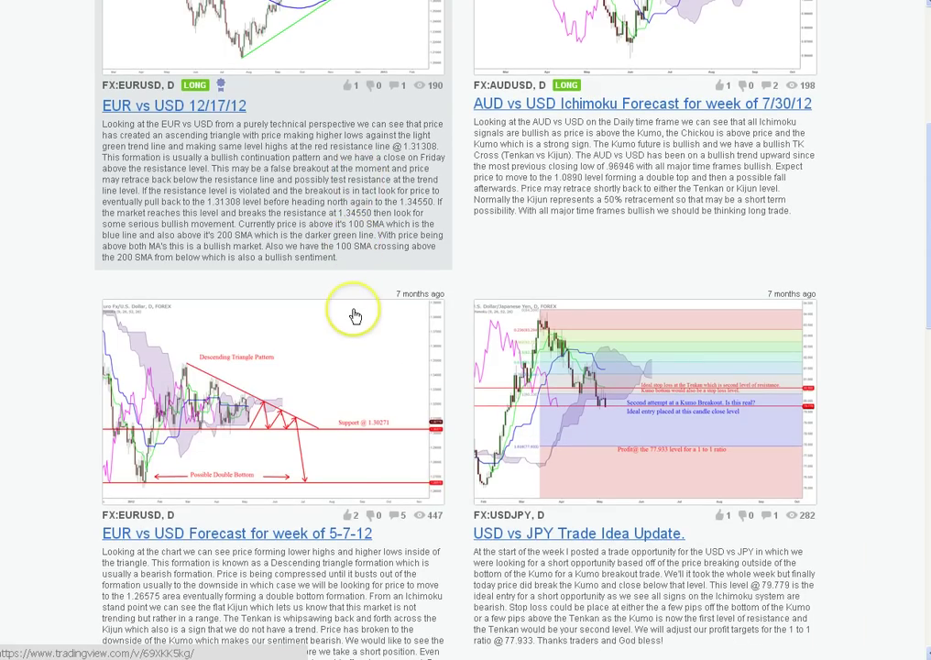
{"action": "left_click", "coordinate": [354, 316]}
{"action": "scroll", "coordinate": [347, 316], "scroll_direction": "down", "scroll_amount": 1}
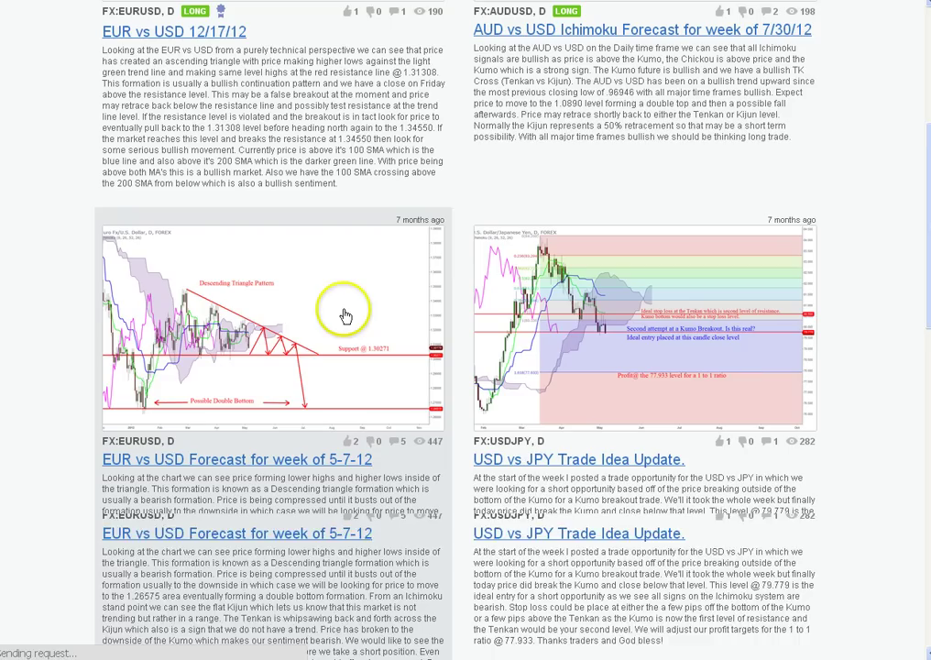
{"action": "scroll", "coordinate": [189, 463], "scroll_direction": "down", "scroll_amount": 3}
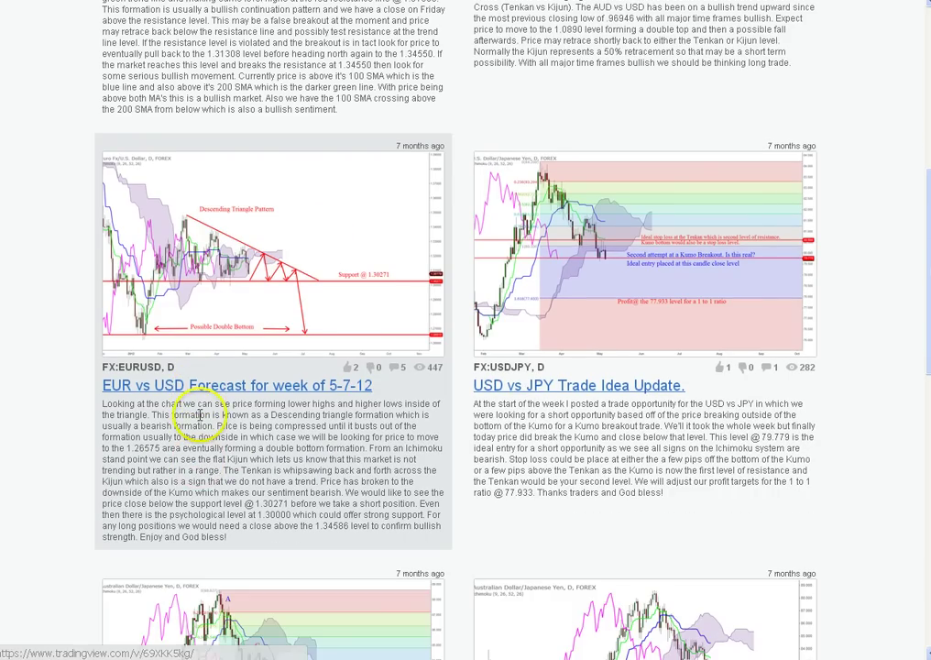
{"action": "left_click", "coordinate": [208, 390]}
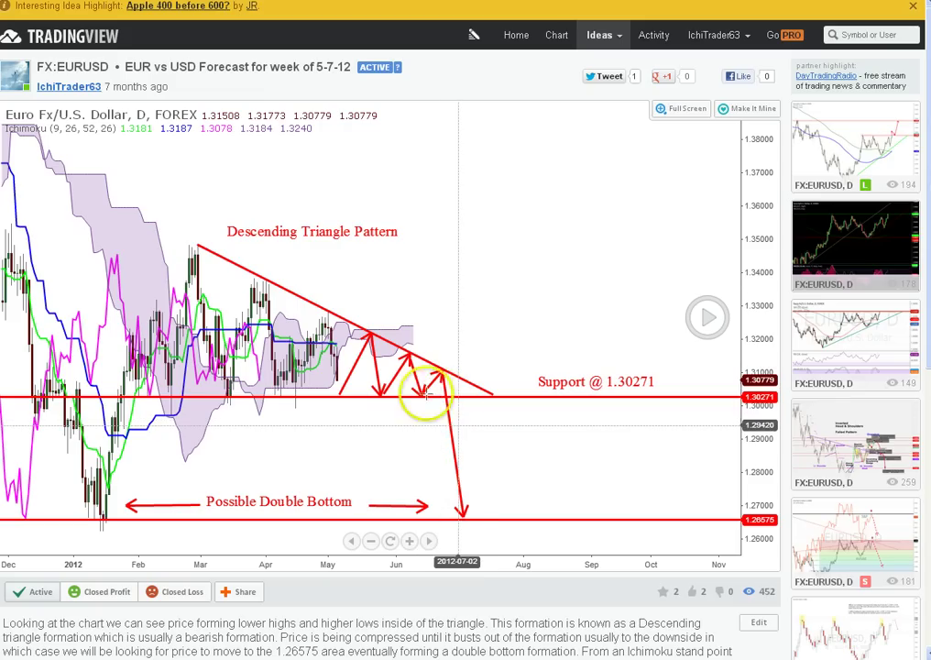
{"action": "left_click", "coordinate": [359, 361]}
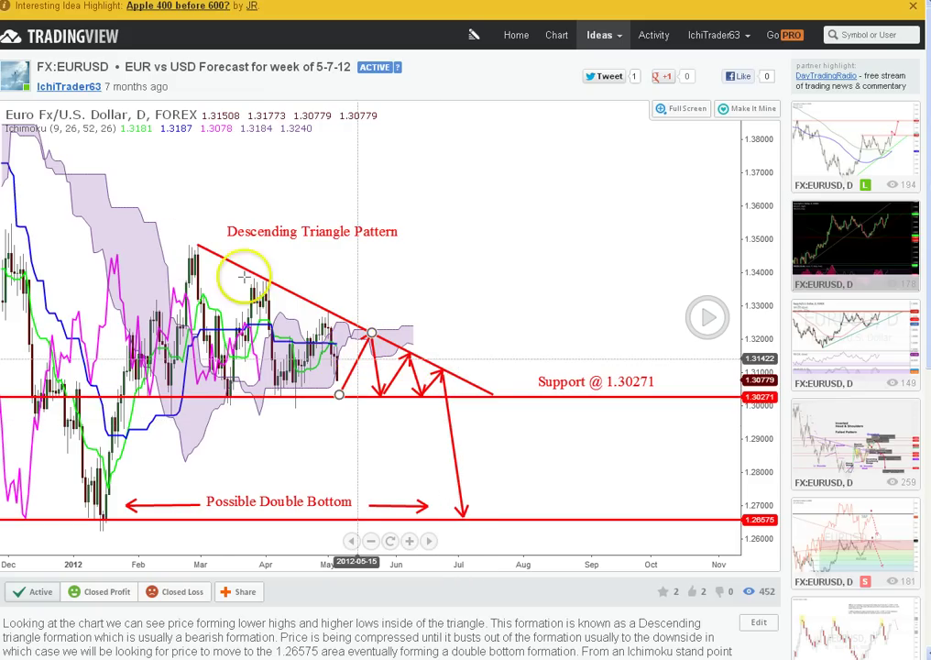
{"action": "left_click", "coordinate": [220, 280]}
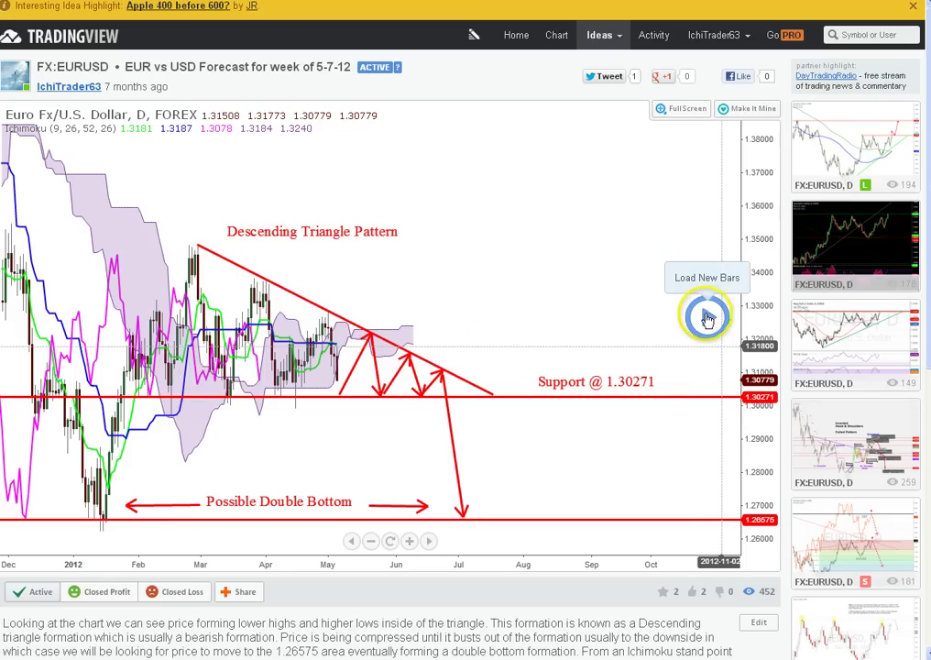
Step: Load the new bars on the EUR/USD forecast and compare the price action since May 2012 with the 1.26575 double-bottom level
{"action": "left_click", "coordinate": [708, 318]}
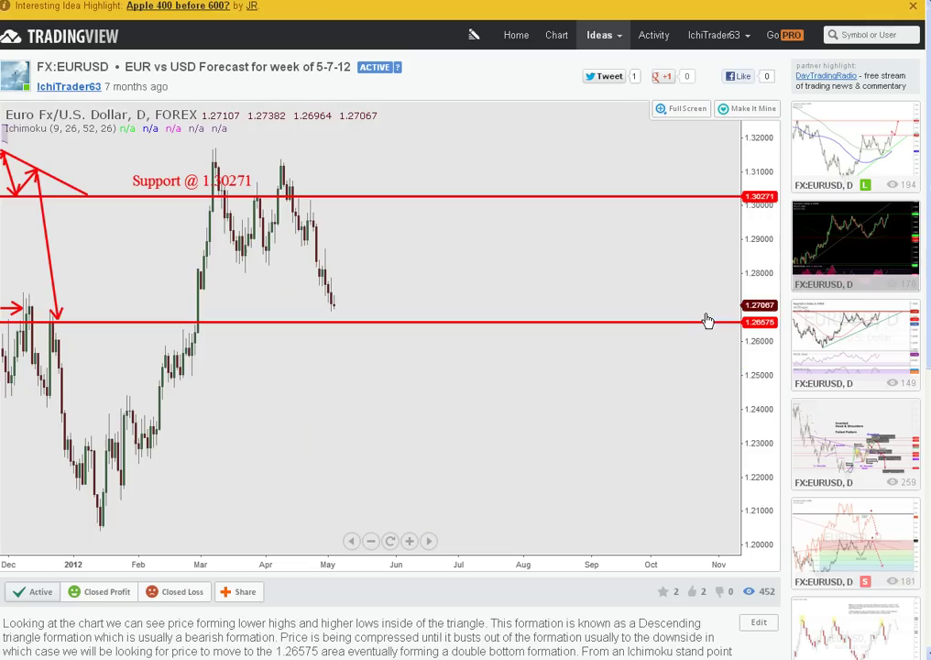
{"action": "left_click", "coordinate": [556, 321]}
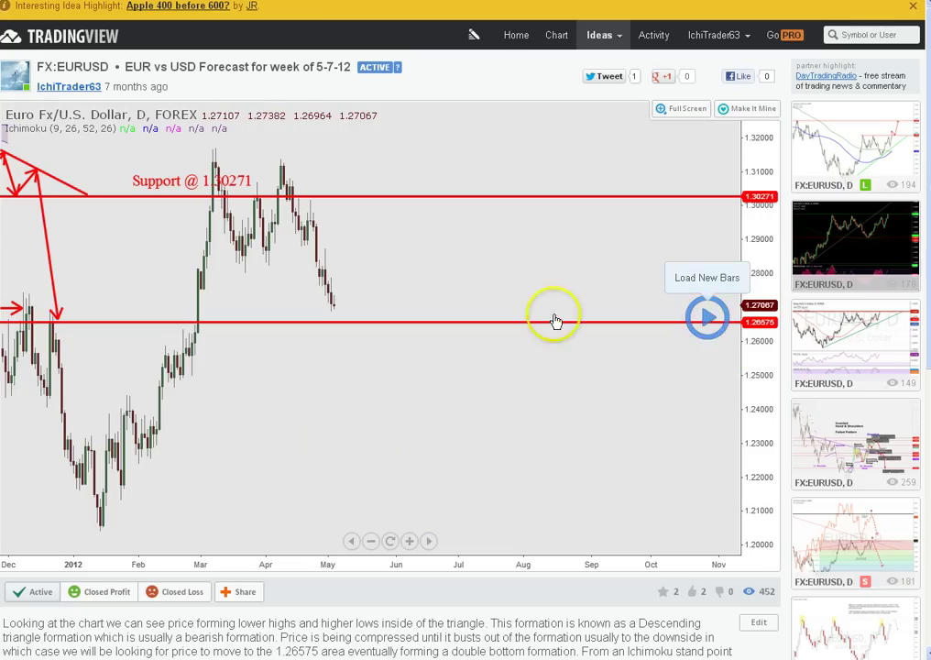
{"action": "left_click", "coordinate": [352, 541]}
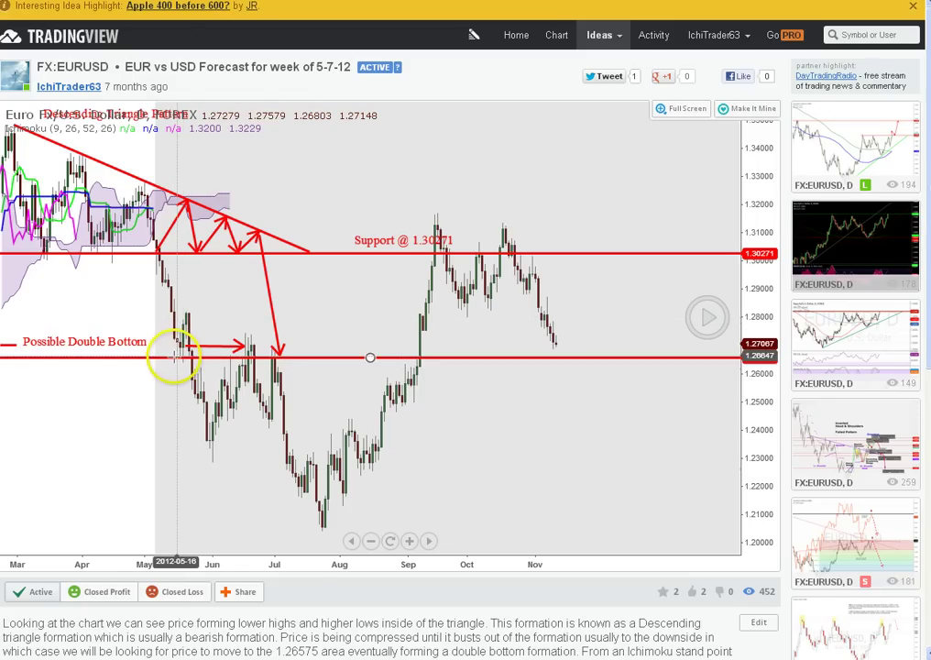
{"action": "left_click_drag", "start_coordinate": [175, 356], "coordinate": [186, 359]}
{"action": "left_click", "coordinate": [209, 378]}
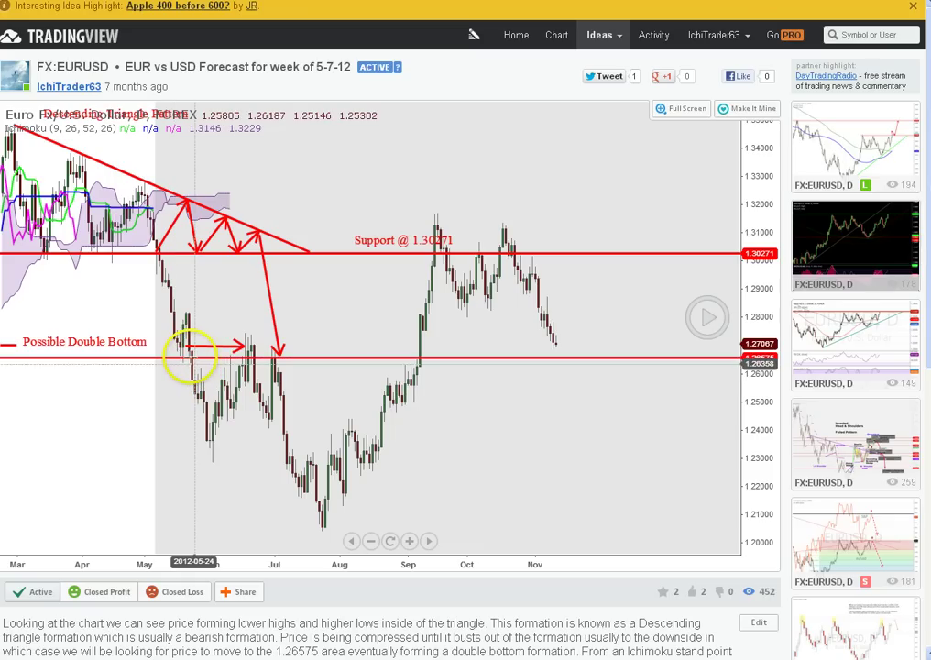
Step: Examine the EUR/USD candles around late May 2012 where price meets the possible double-bottom line
{"action": "left_click", "coordinate": [195, 358]}
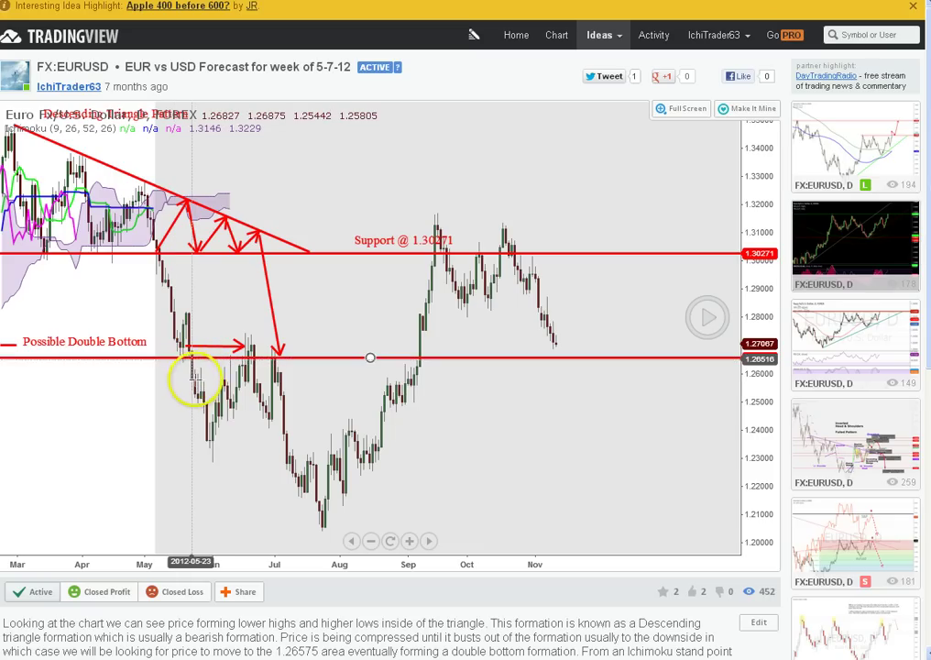
{"action": "left_click", "coordinate": [204, 439]}
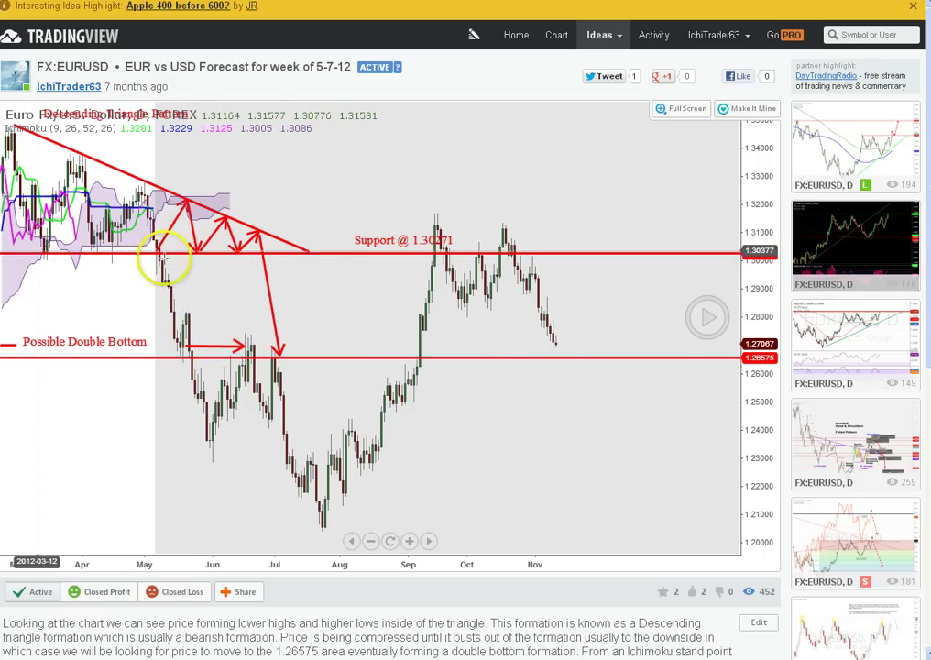
{"action": "left_click_drag", "start_coordinate": [176, 357], "coordinate": [188, 362]}
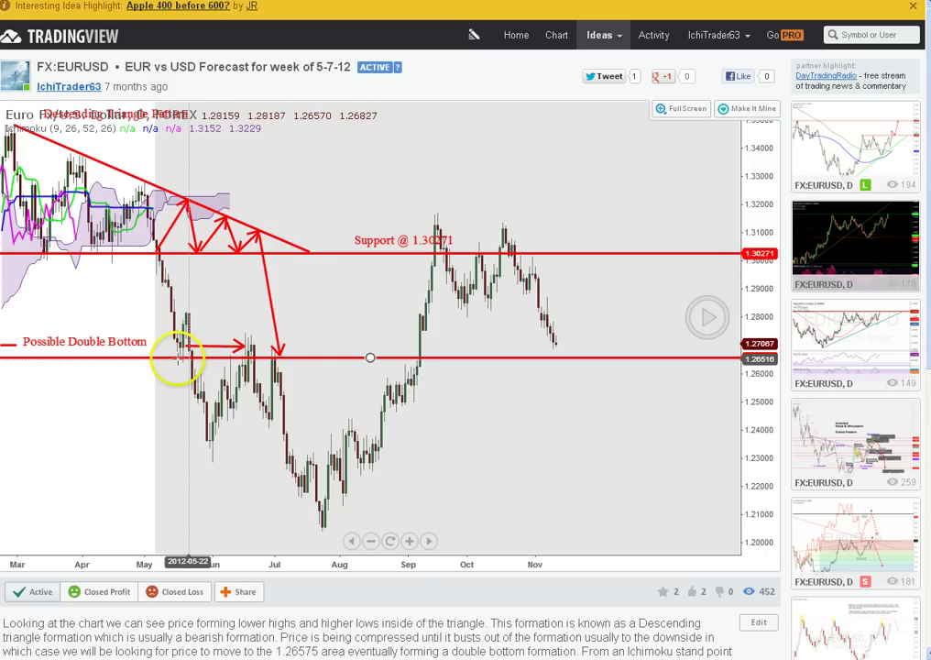
Step: Switch to the trading platform's daily EUR/USD Ichimoku chart and examine price against the cloud, Tenkan and Kijun lines and the previous highs
{"action": "key", "text": "ctrl+z"}
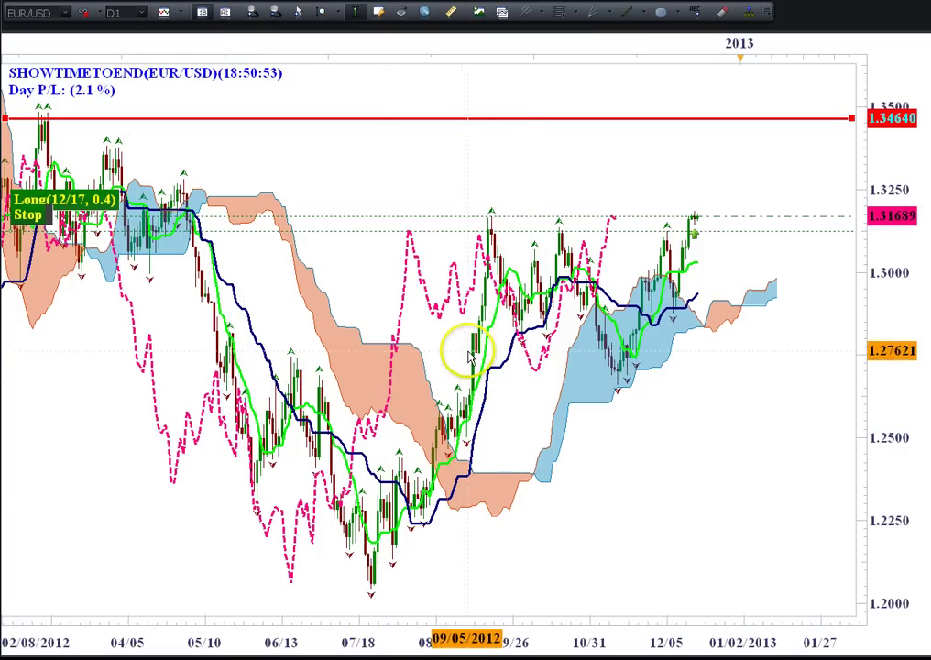
{"action": "scroll", "coordinate": [468, 356], "scroll_direction": "up", "scroll_amount": 1}
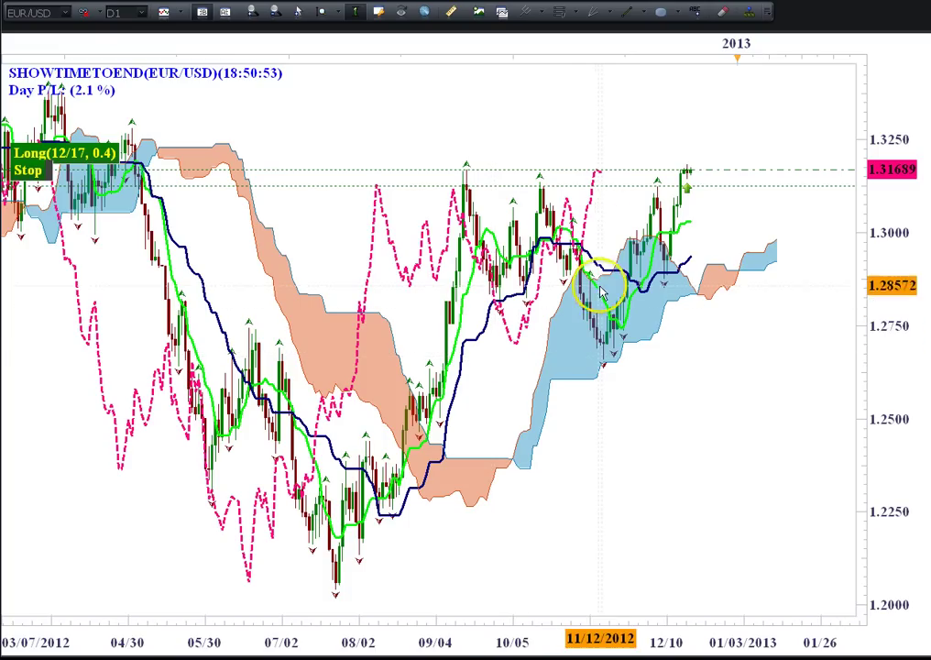
{"action": "scroll", "coordinate": [564, 201], "scroll_direction": "up", "scroll_amount": 1}
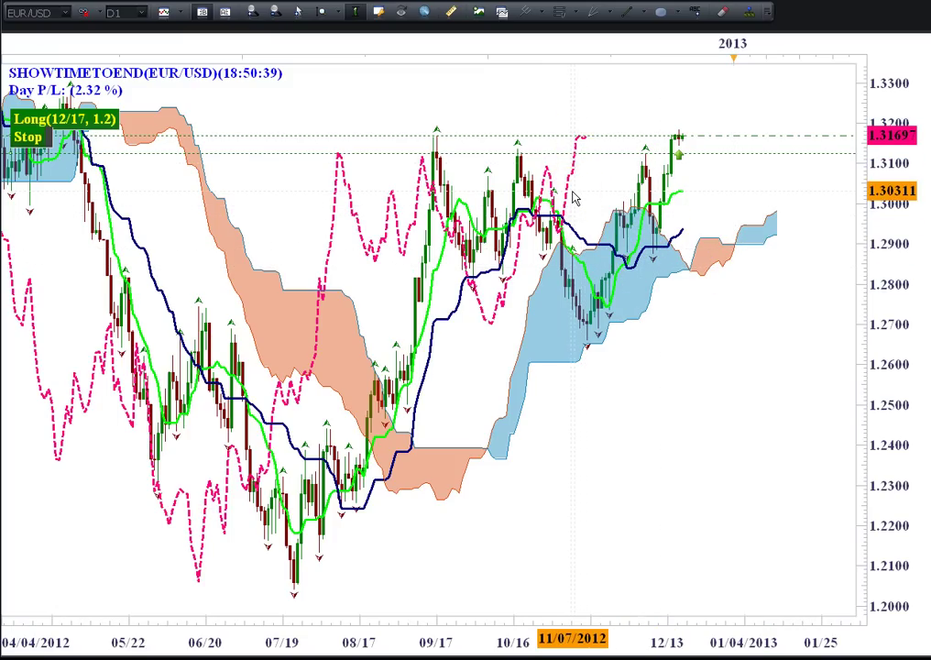
{"action": "left_click", "coordinate": [686, 258]}
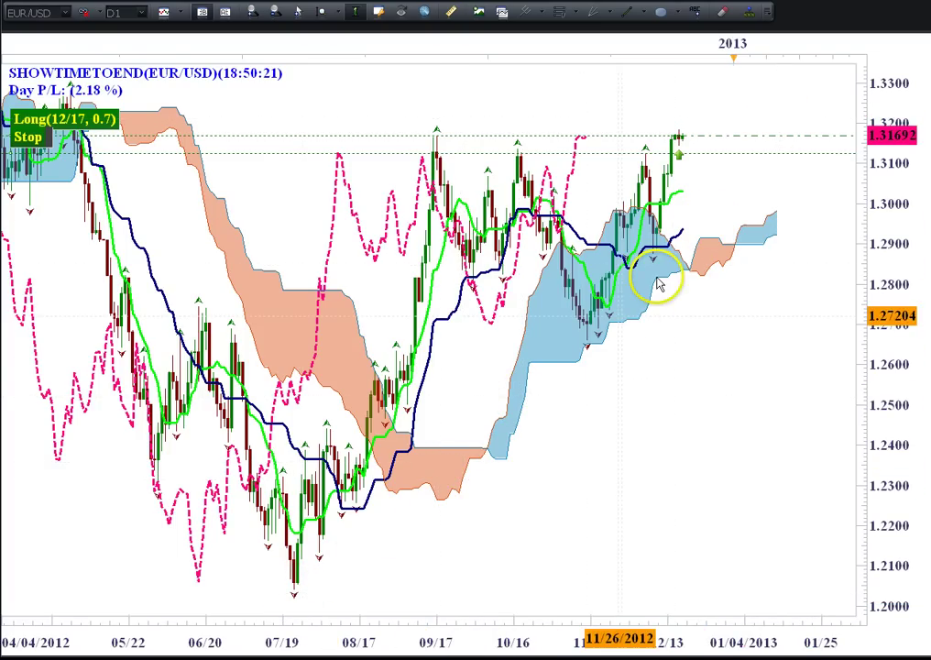
{"action": "left_click", "coordinate": [662, 142]}
{"action": "left_click_drag", "start_coordinate": [662, 142], "coordinate": [403, 153]}
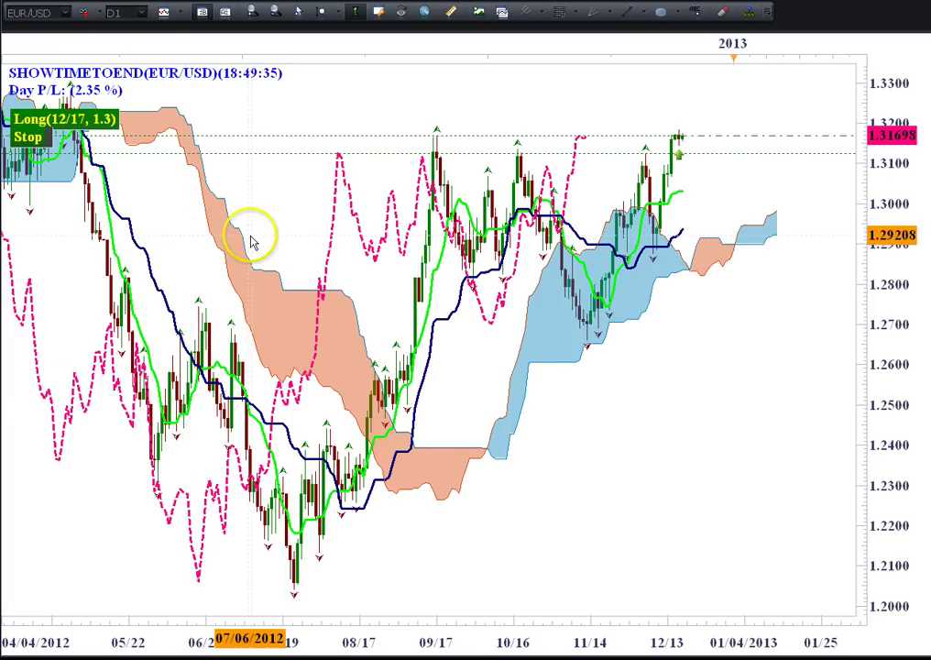
Step: Set the EUR/USD Ichimoku chart to the 4-hour timeframe and examine the December 2012 price action around the cloud and Kijun line
{"action": "left_click_drag", "start_coordinate": [250, 218], "coordinate": [198, 97]}
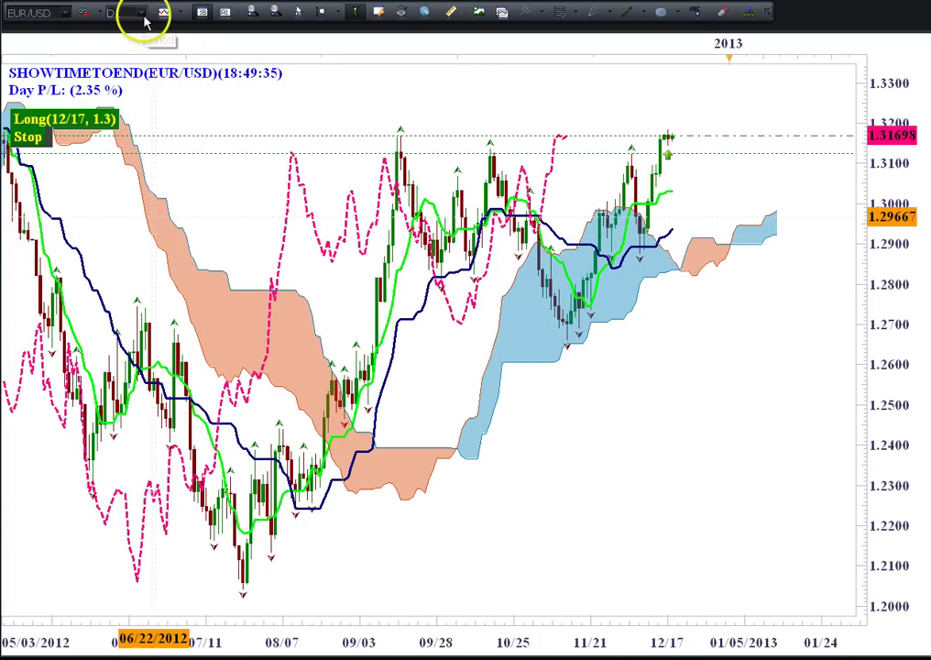
{"action": "left_click", "coordinate": [143, 14]}
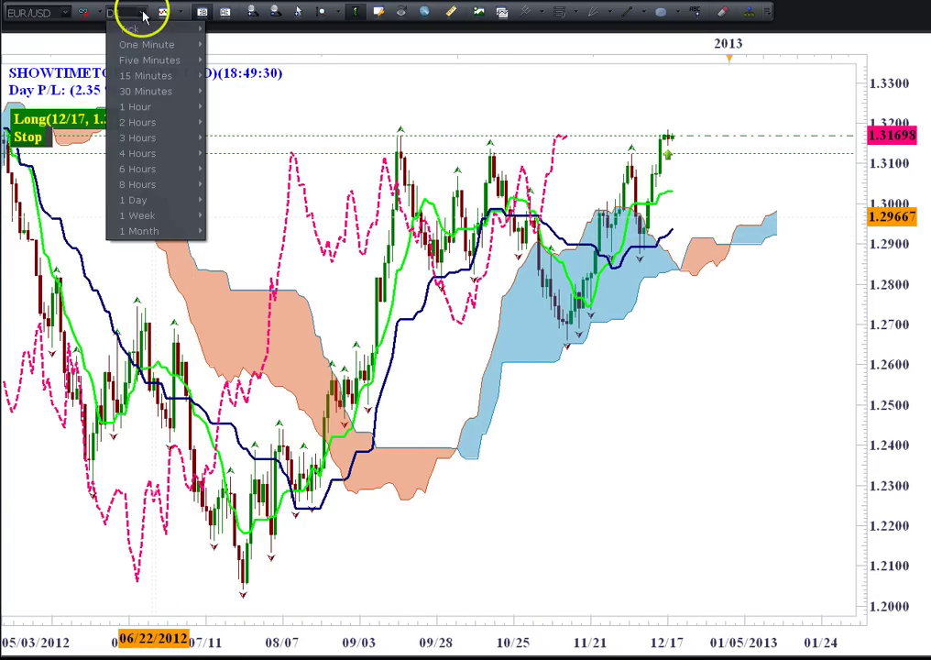
{"action": "left_click", "coordinate": [138, 154]}
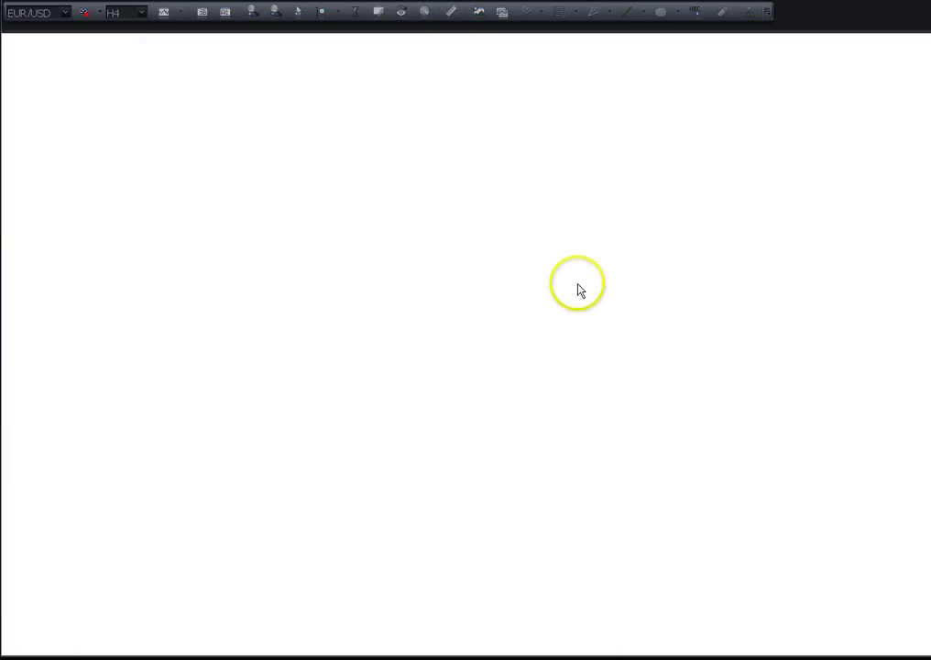
{"action": "scroll", "coordinate": [576, 264], "scroll_direction": "up", "scroll_amount": 2}
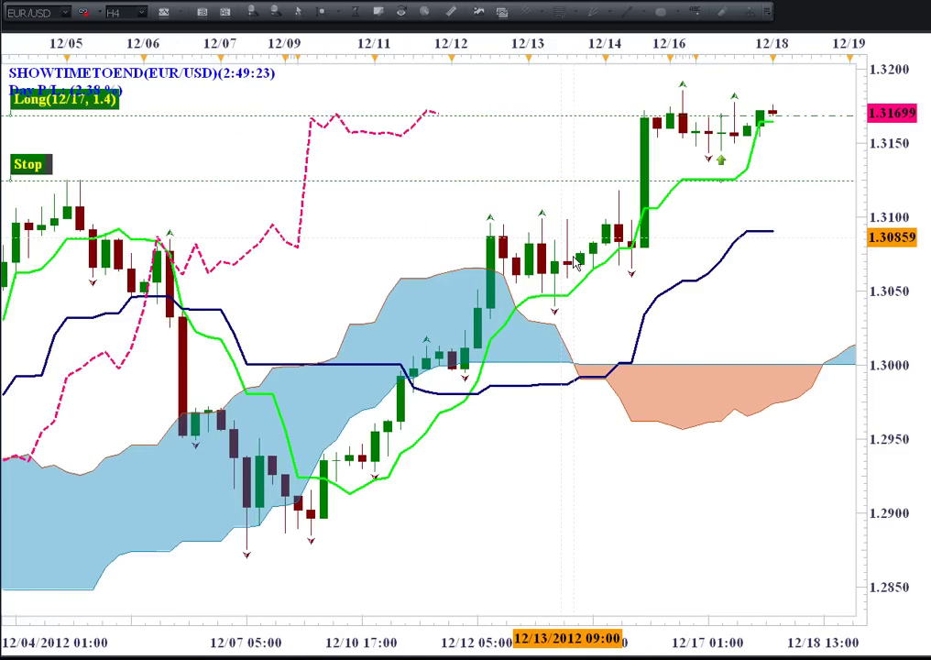
{"action": "scroll", "coordinate": [575, 257], "scroll_direction": "down", "scroll_amount": 1}
{"action": "scroll", "coordinate": [576, 243], "scroll_direction": "down", "scroll_amount": 2}
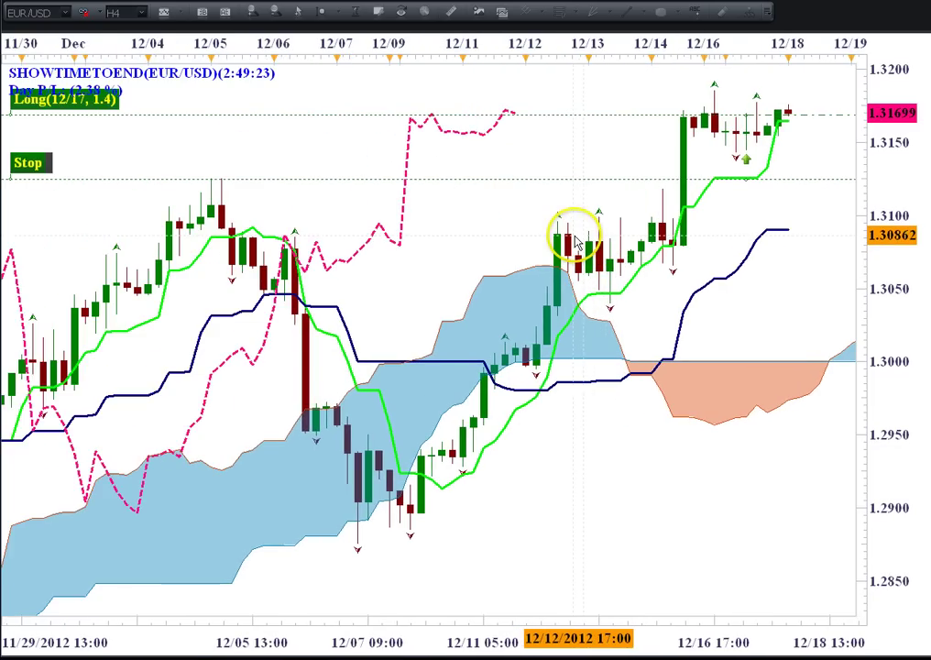
{"action": "scroll", "coordinate": [573, 237], "scroll_direction": "down", "scroll_amount": 1}
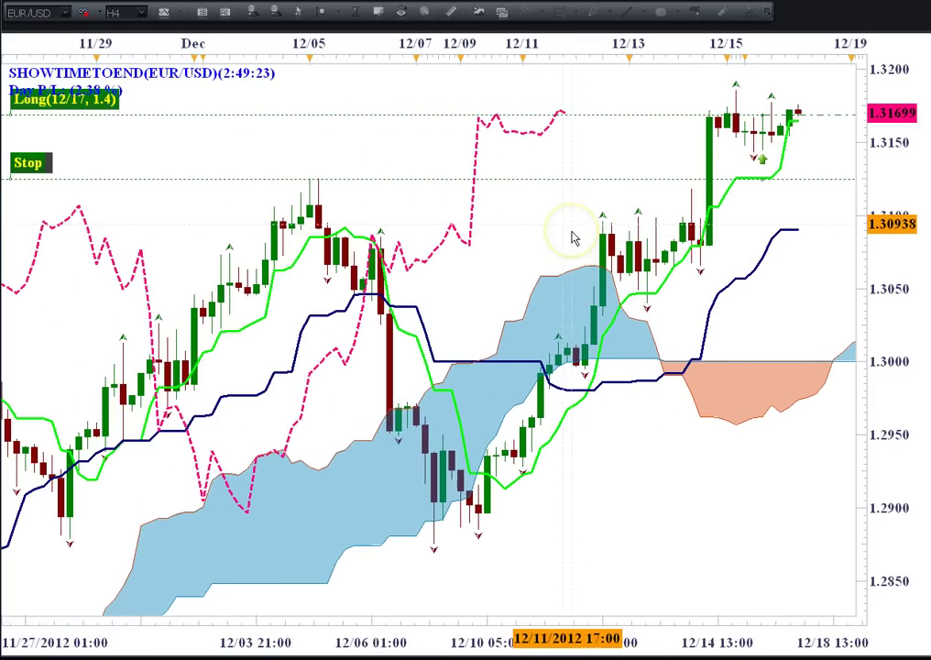
{"action": "left_click_drag", "start_coordinate": [562, 219], "coordinate": [394, 183]}
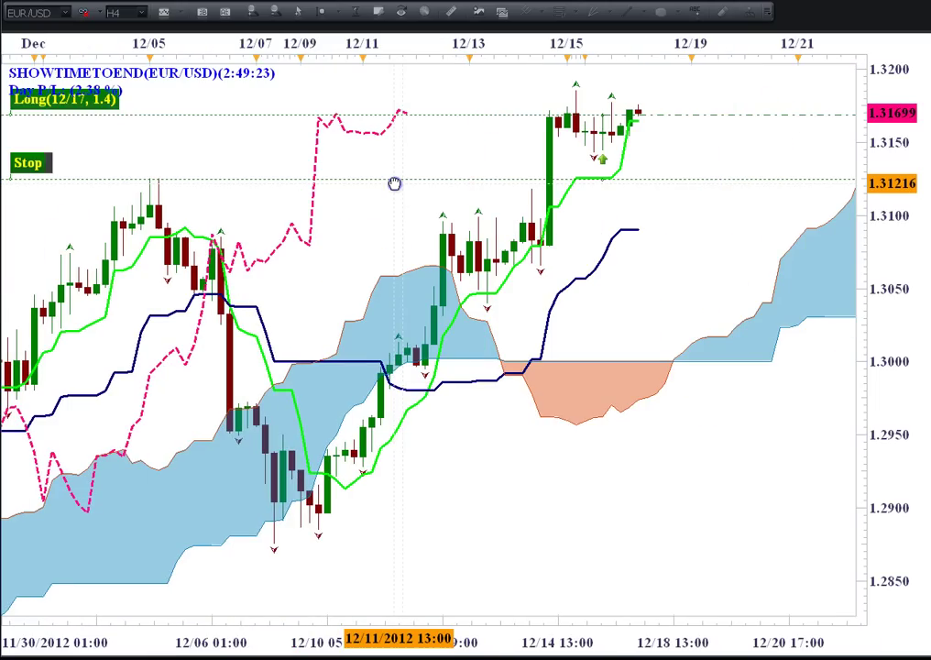
{"action": "left_click", "coordinate": [379, 385]}
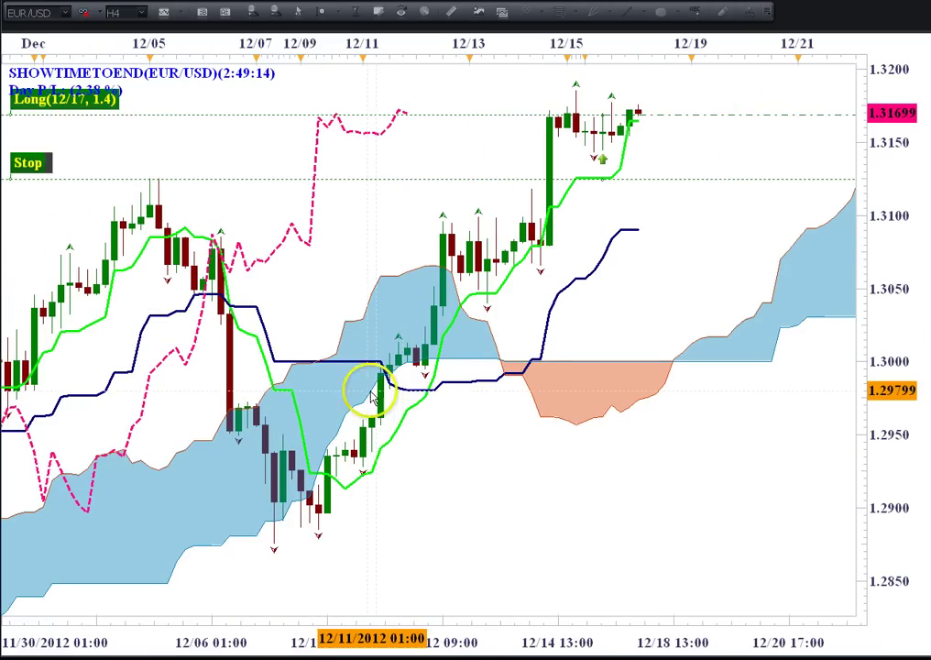
{"action": "left_click", "coordinate": [423, 376]}
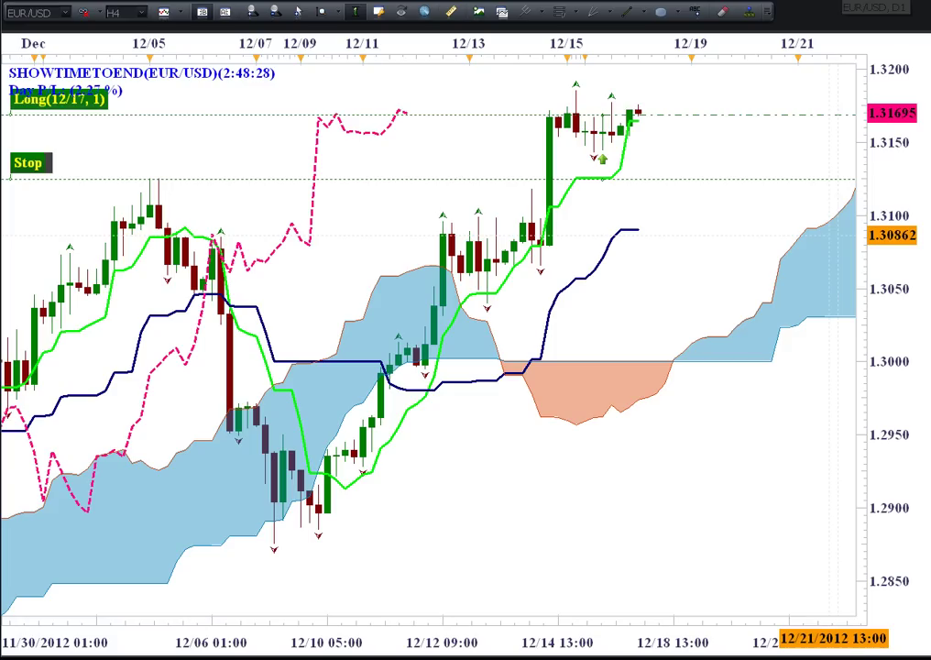
Step: Return the EUR/USD Ichimoku chart to the 1-day timeframe and examine the price action from August to December 2012
{"action": "left_click", "coordinate": [142, 14]}
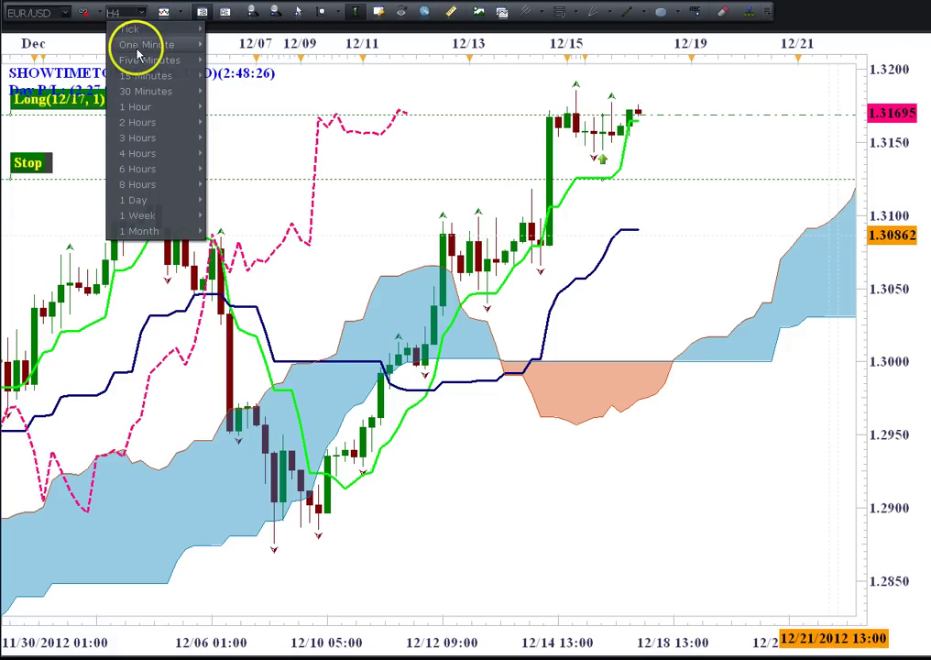
{"action": "left_click", "coordinate": [103, 156]}
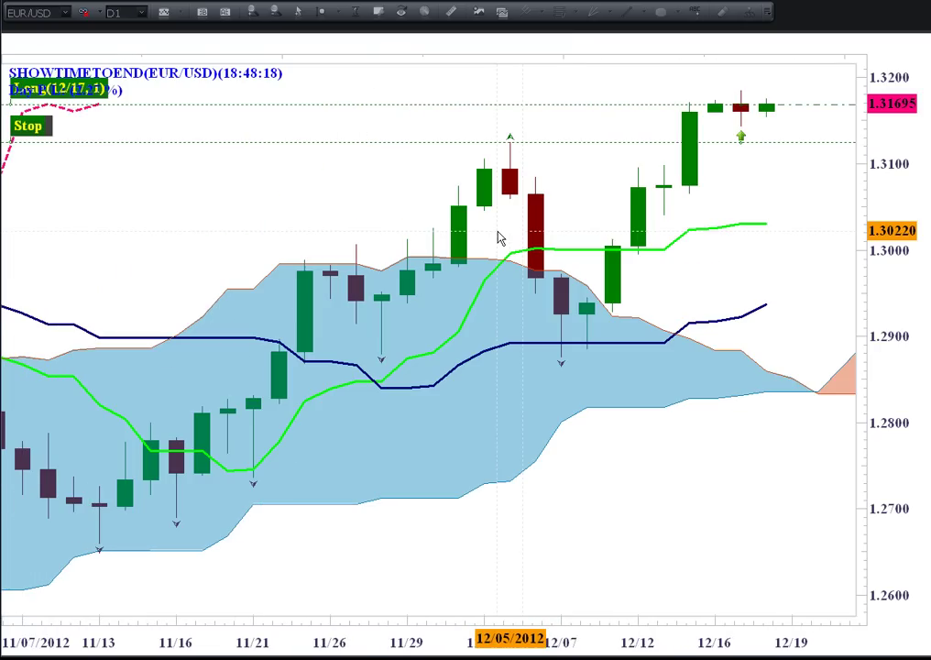
{"action": "mouse_move", "coordinate": [500, 238]}
{"action": "left_mouse_down"}
{"action": "mouse_move", "coordinate": [511, 233]}
{"action": "mouse_move", "coordinate": [505, 226]}
{"action": "left_mouse_up"}
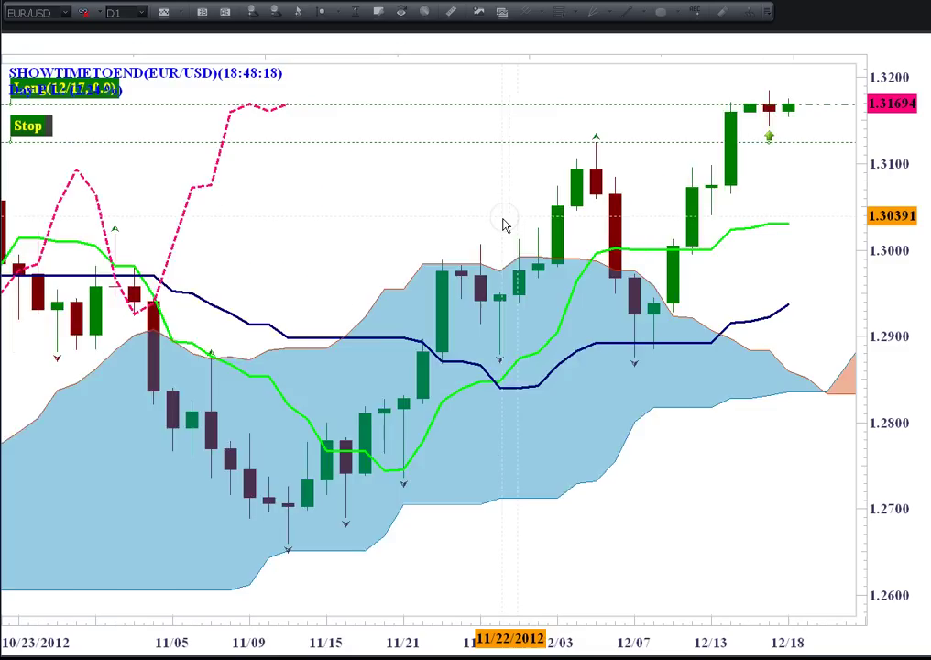
{"action": "scroll", "coordinate": [503, 223], "scroll_direction": "up", "scroll_amount": 2}
{"action": "left_click_drag", "start_coordinate": [499, 222], "coordinate": [516, 209]}
{"action": "scroll", "coordinate": [496, 213], "scroll_direction": "up", "scroll_amount": 1}
{"action": "scroll", "coordinate": [516, 209], "scroll_direction": "up", "scroll_amount": 1}
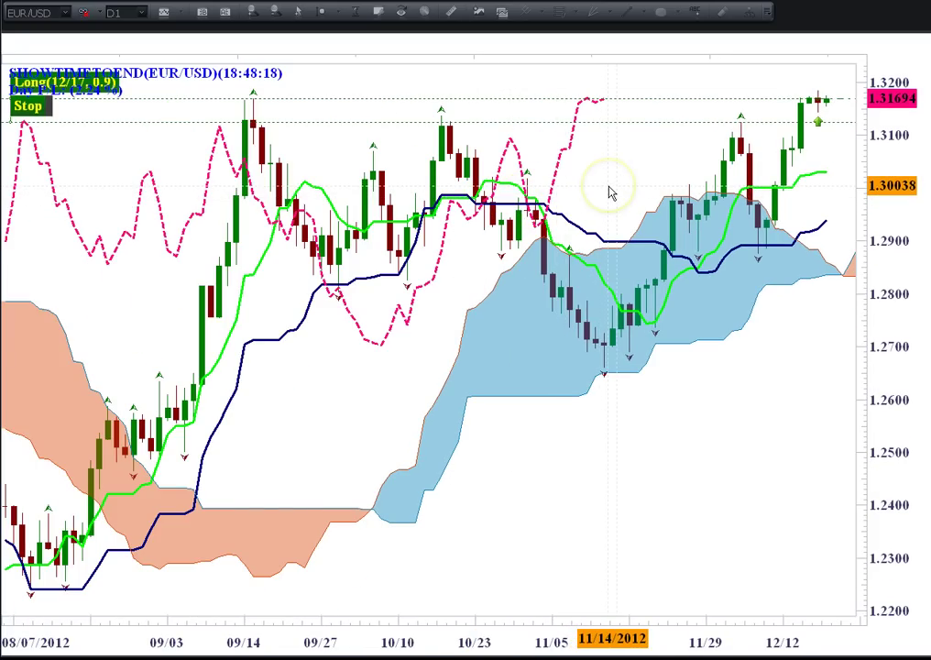
{"action": "left_click_drag", "start_coordinate": [554, 198], "coordinate": [554, 195]}
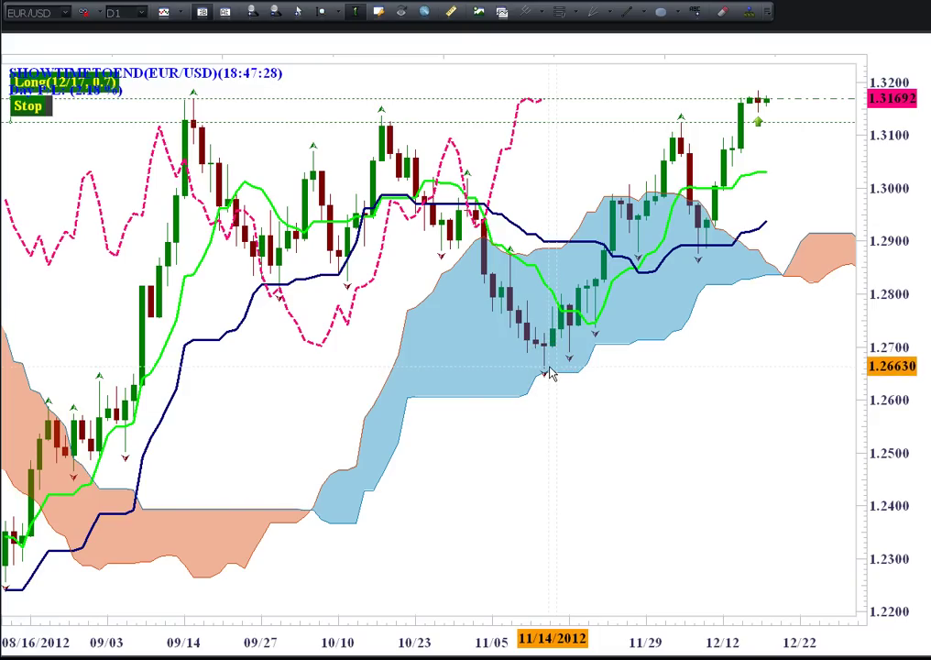
Step: Open the other daily EUR/USD chart with the shaded moving-average band and examine the band and the red trendlines
{"action": "left_click_drag", "start_coordinate": [644, 271], "coordinate": [852, 64]}
{"action": "key", "text": "ctrl+F6"}
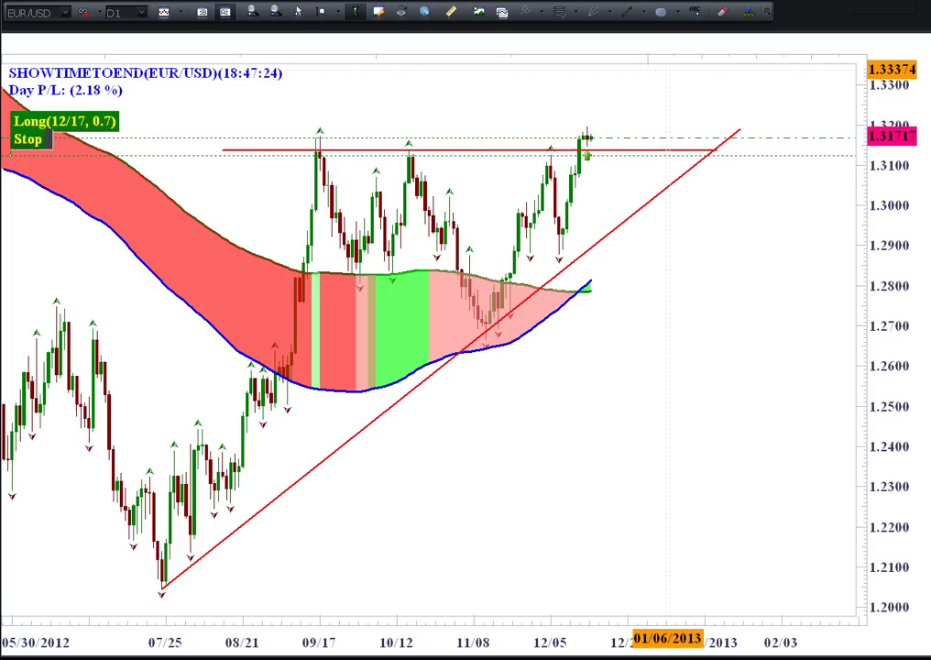
{"action": "left_click_drag", "start_coordinate": [782, 17], "coordinate": [245, 290]}
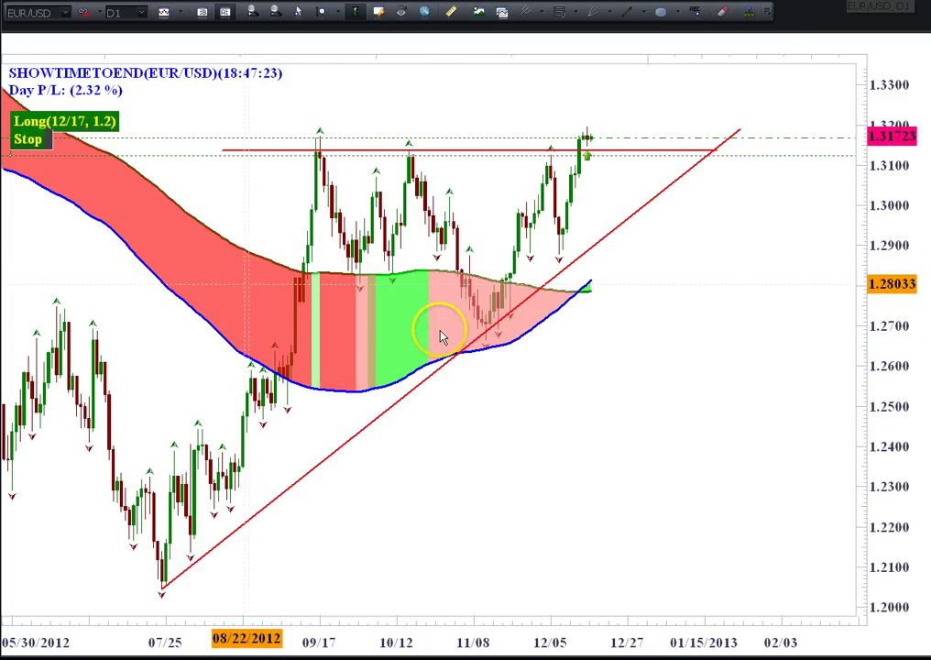
{"action": "left_click_drag", "start_coordinate": [441, 337], "coordinate": [533, 325]}
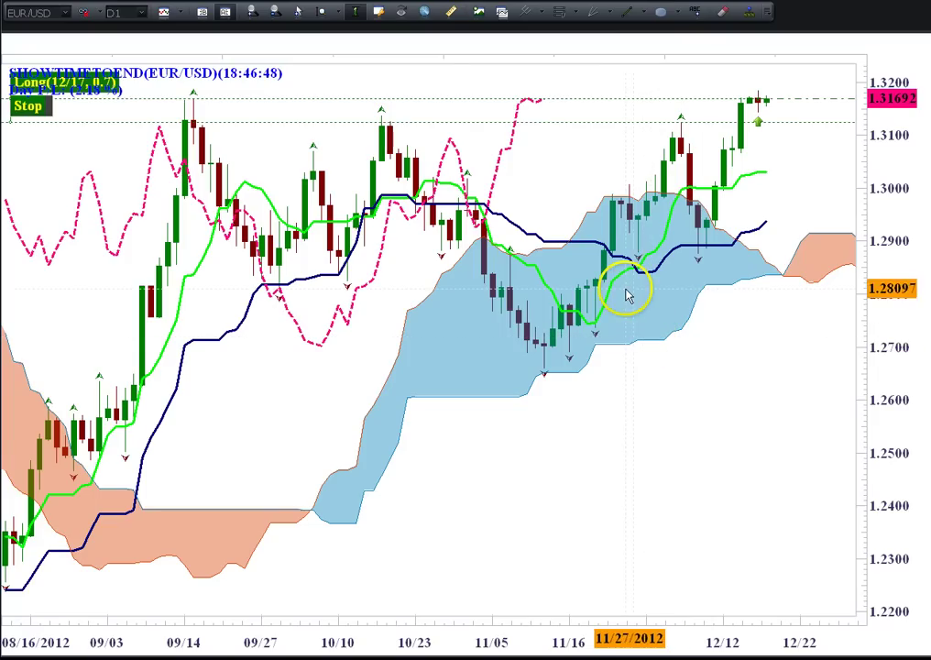
Step: Compare the November 2012 pullback on the daily EUR/USD Ichimoku chart with the same move on the moving-average band chart
{"action": "left_click_drag", "start_coordinate": [628, 287], "coordinate": [782, 16]}
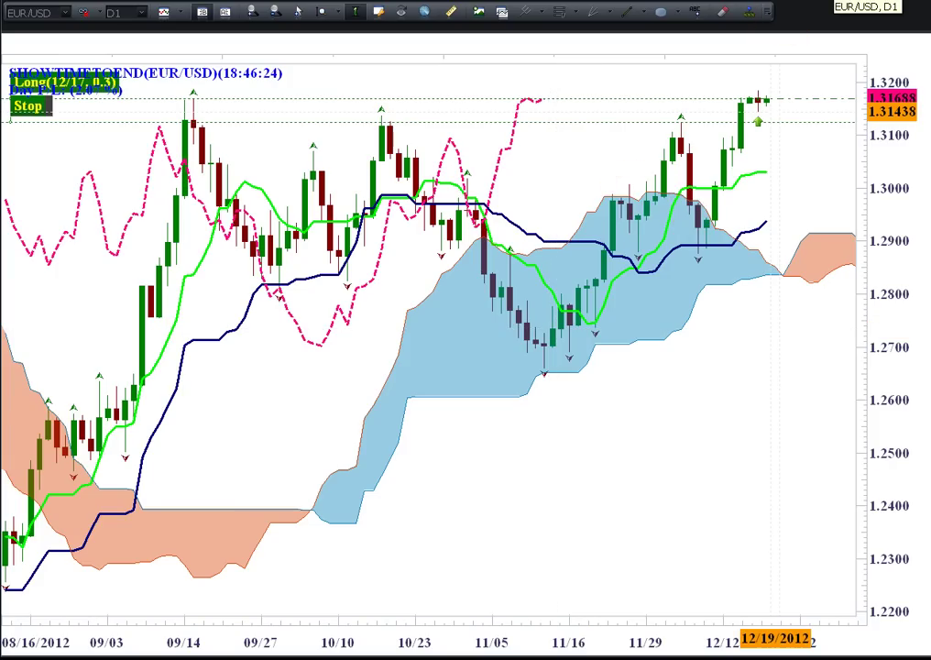
{"action": "left_click_drag", "start_coordinate": [607, 305], "coordinate": [816, 22]}
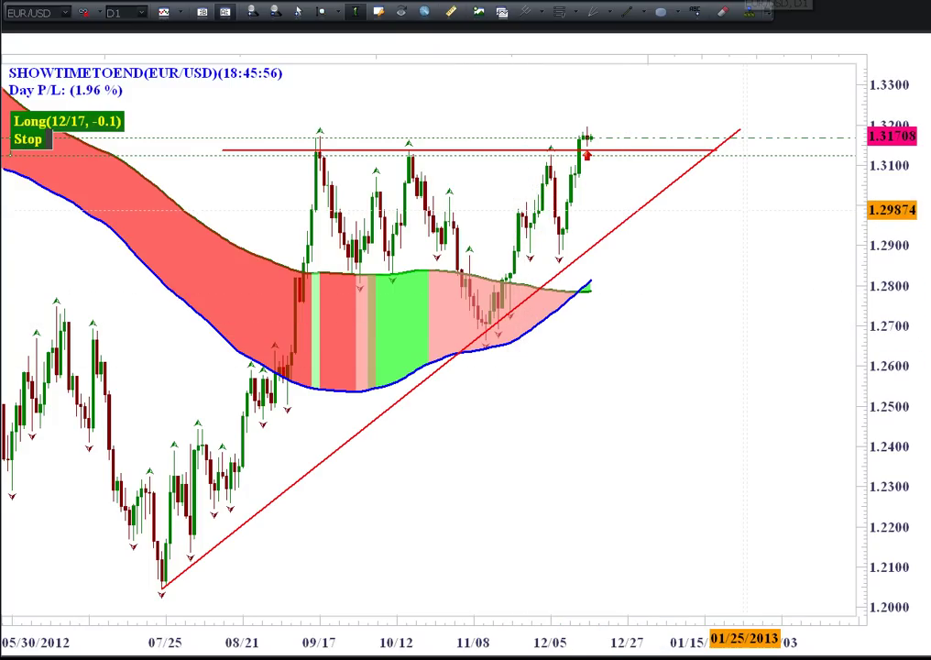
{"action": "key", "text": "ctrl+Tab"}
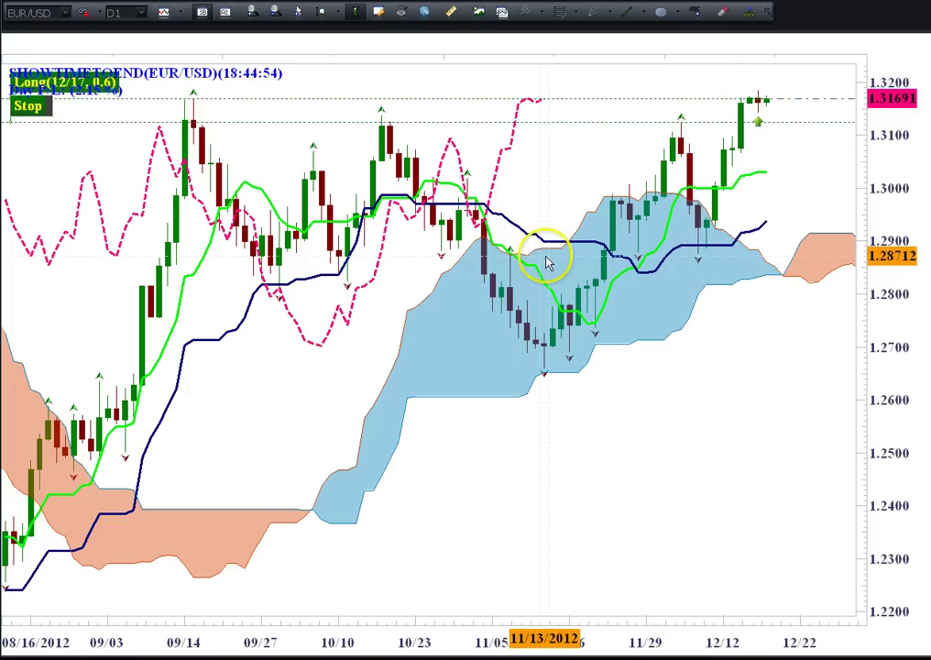
{"action": "scroll", "coordinate": [484, 178], "scroll_direction": "down", "scroll_amount": 1}
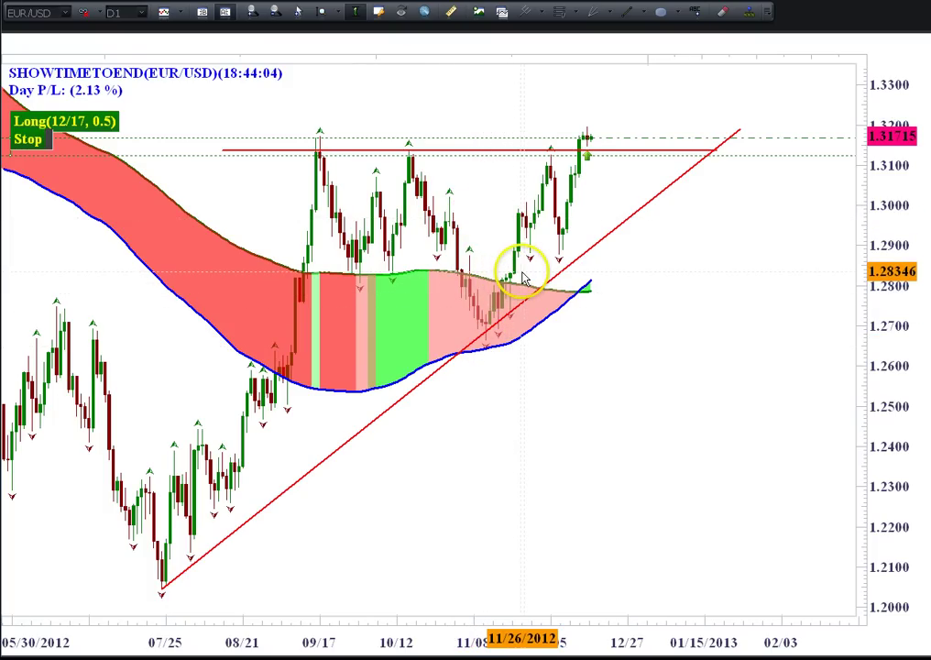
Step: Examine the horizontal resistance line across the EUR/USD highs and the open long position's entry and stop levels
{"action": "left_click", "coordinate": [505, 324]}
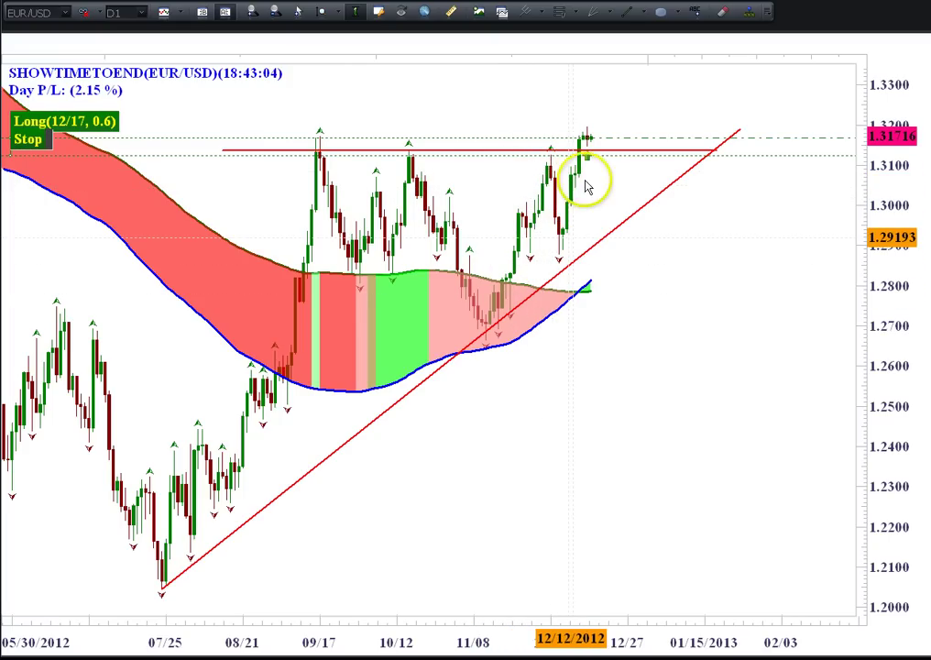
{"action": "left_click", "coordinate": [321, 150]}
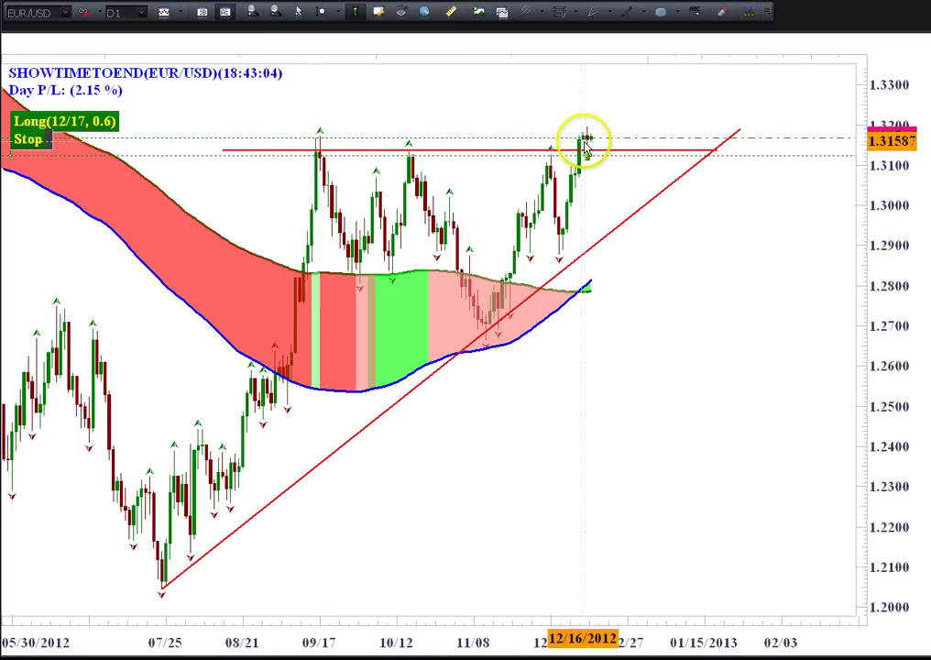
{"action": "left_click", "coordinate": [101, 137]}
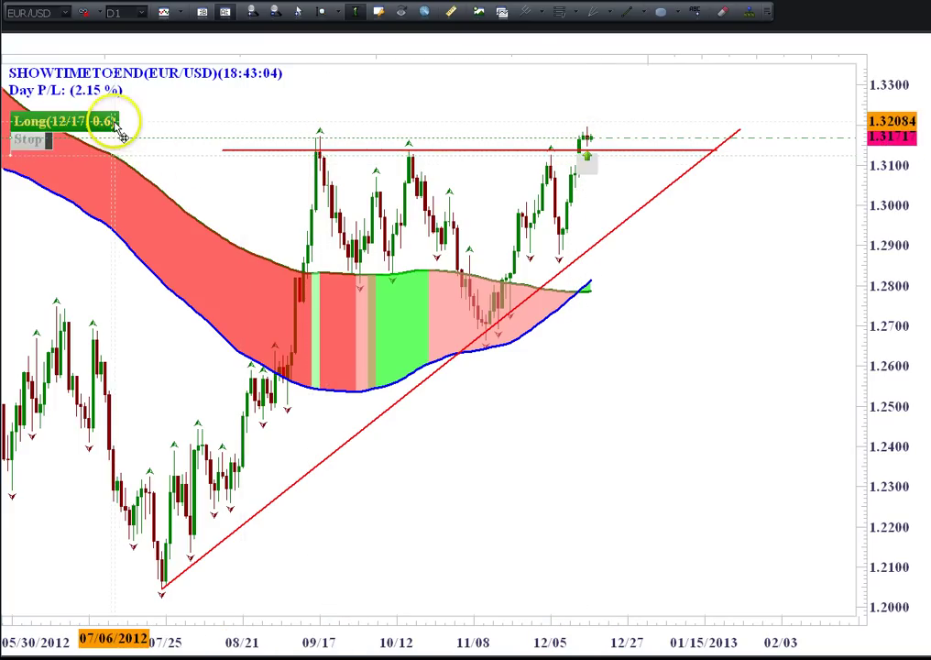
{"action": "left_click", "coordinate": [605, 137]}
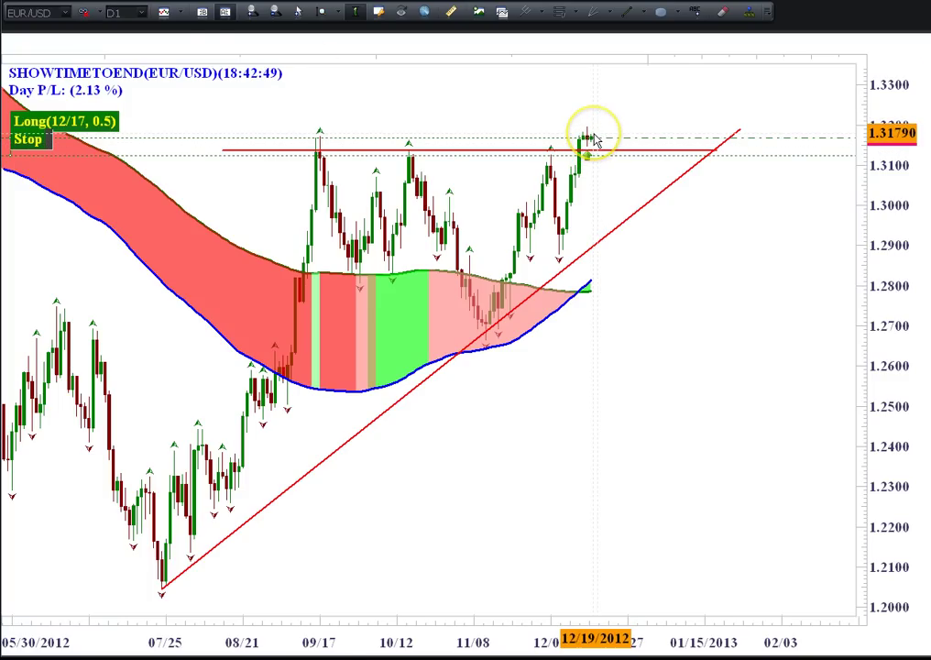
Step: Set the EUR/USD moving-average band chart to the 4-hour timeframe
{"action": "left_click", "coordinate": [143, 13]}
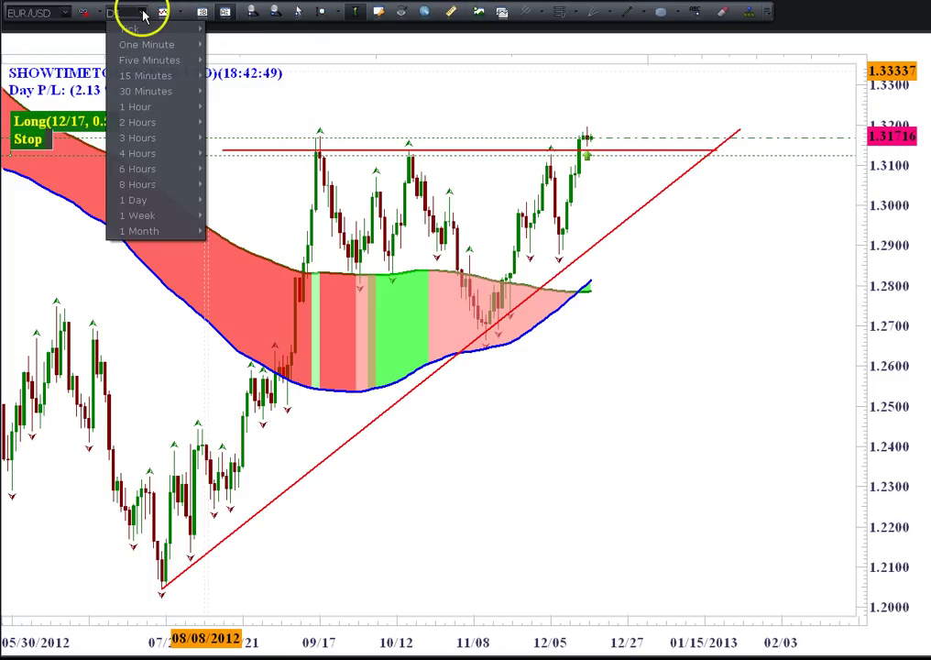
{"action": "left_click", "coordinate": [126, 156]}
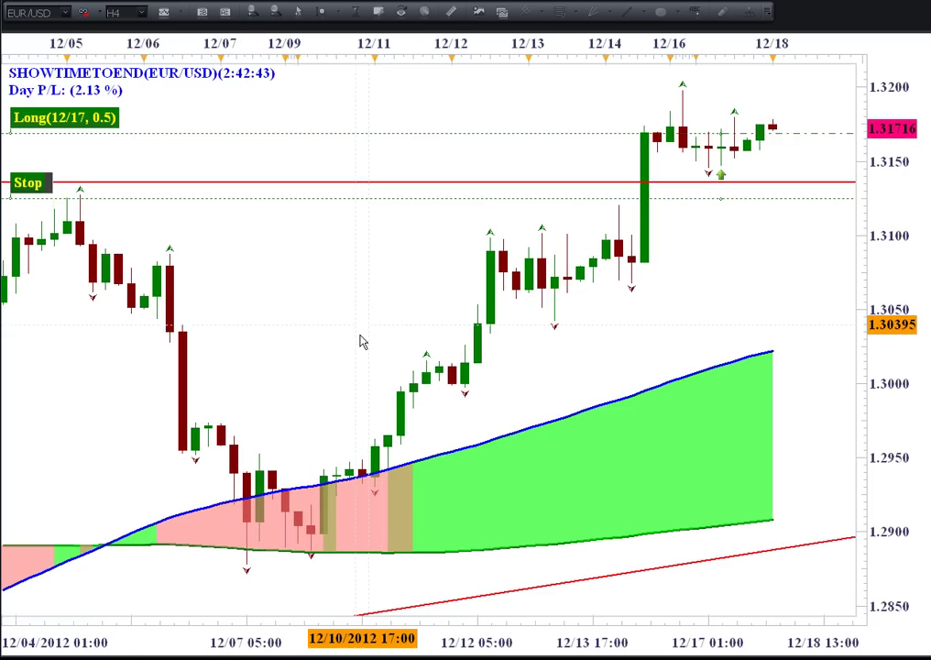
Step: Examine the December 2012 rise through the horizontal resistance line and the open long position on the 4-hour EUR/USD chart
{"action": "scroll", "coordinate": [380, 284], "scroll_direction": "down", "scroll_amount": 1}
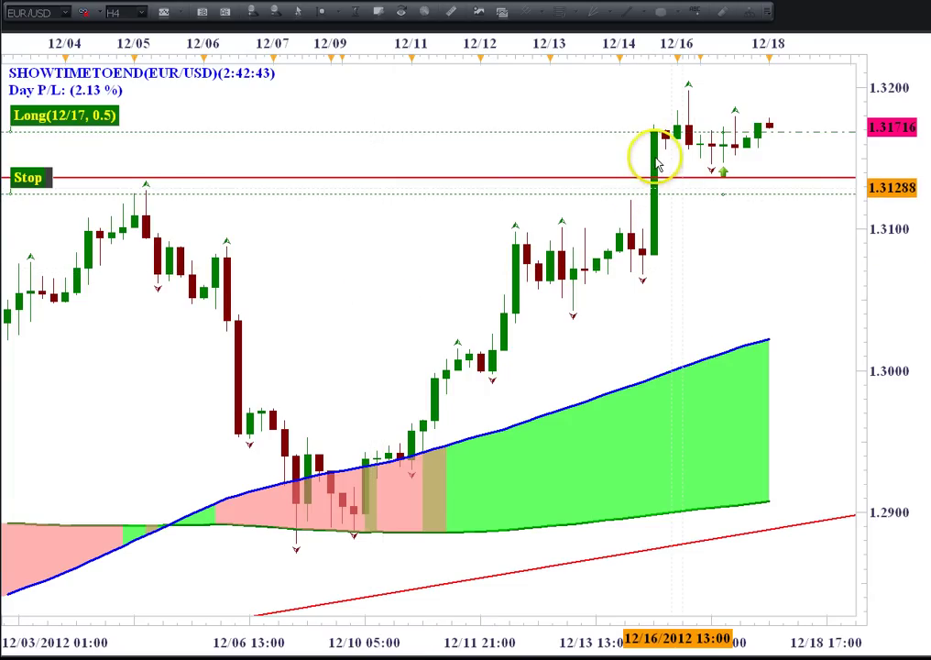
{"action": "scroll", "coordinate": [653, 161], "scroll_direction": "down", "scroll_amount": 1}
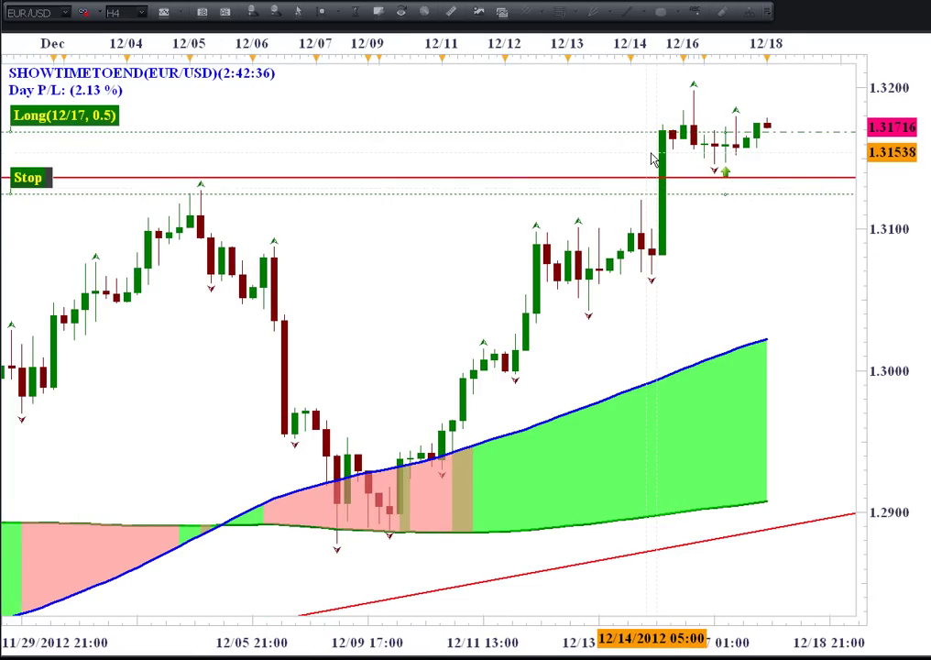
{"action": "scroll", "coordinate": [653, 160], "scroll_direction": "down", "scroll_amount": 1}
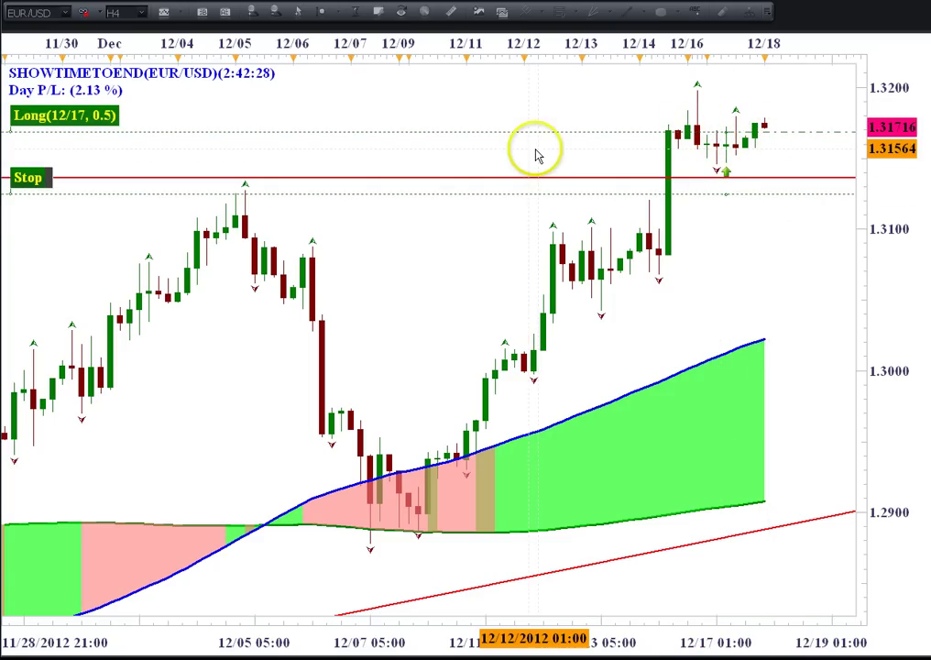
{"action": "left_click_drag", "start_coordinate": [651, 156], "coordinate": [536, 190]}
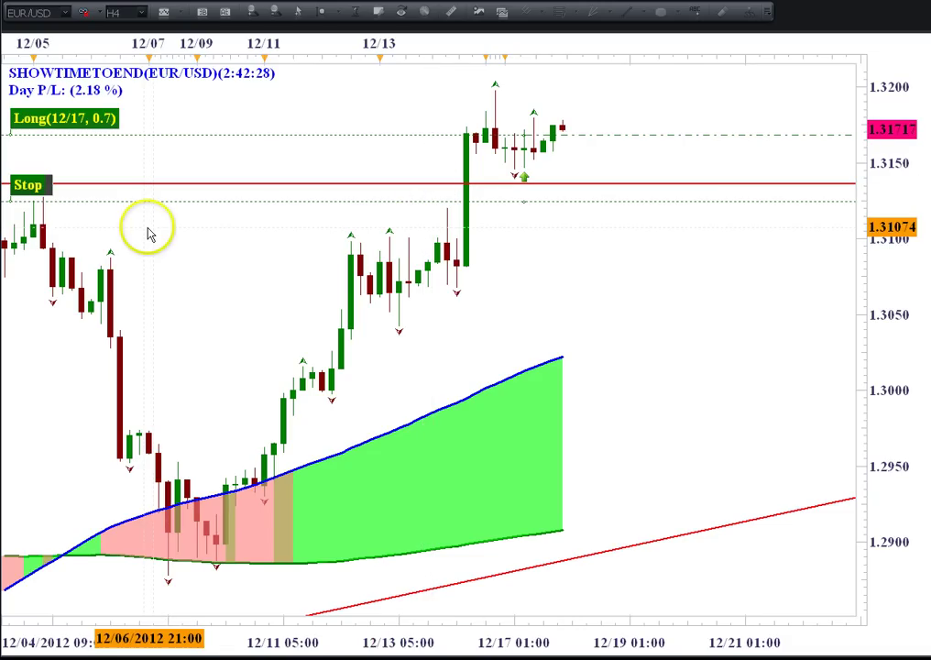
{"action": "scroll", "coordinate": [247, 253], "scroll_direction": "down", "scroll_amount": 1}
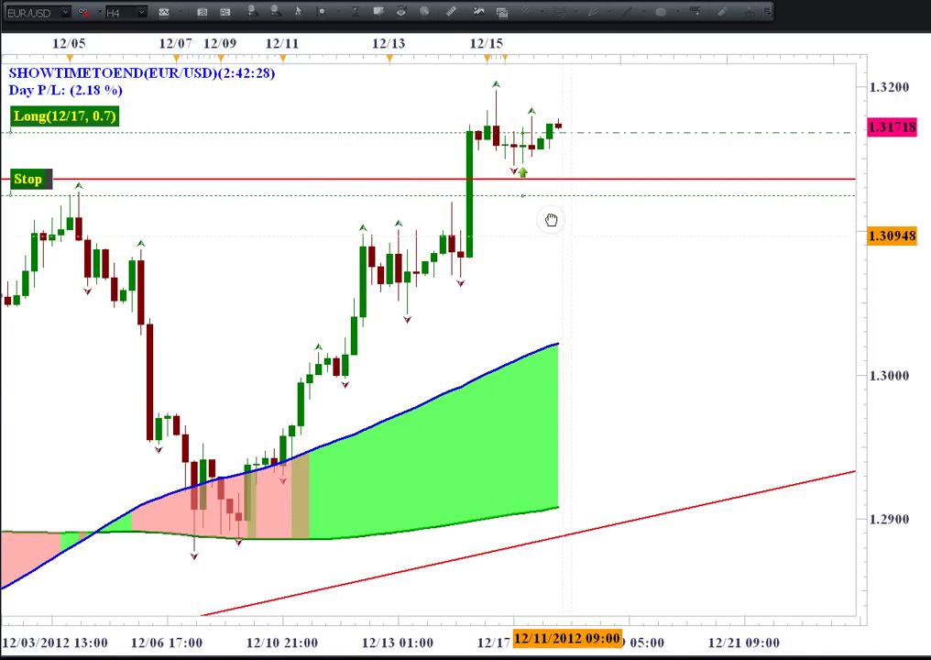
{"action": "scroll", "coordinate": [551, 220], "scroll_direction": "up", "scroll_amount": 3}
{"action": "left_click_drag", "start_coordinate": [551, 220], "coordinate": [455, 199]}
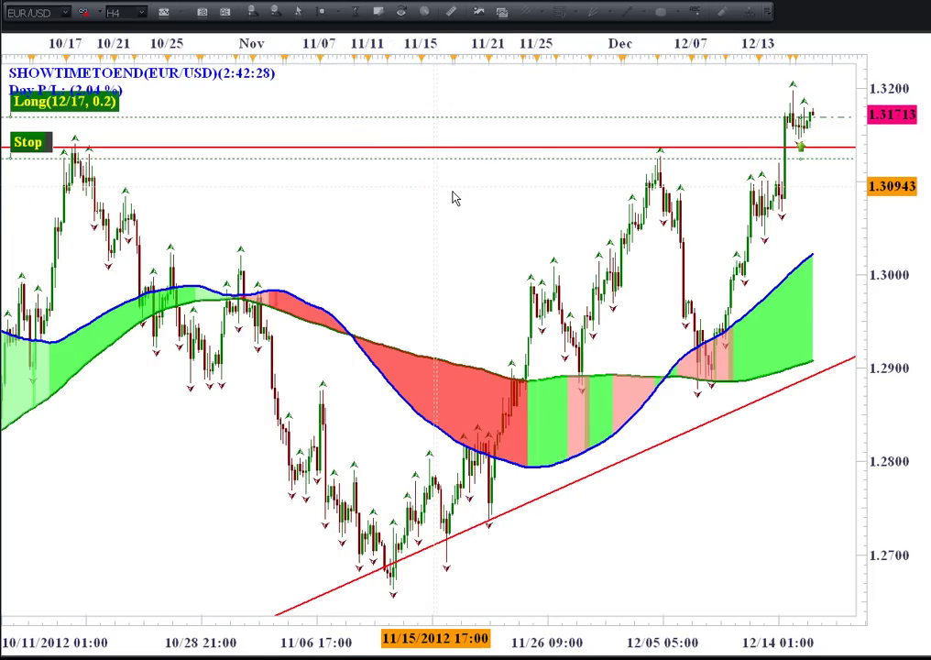
Step: Examine the 4-hour EUR/USD history back to August 2012, comparing the highs at the resistance line with the rising trendline and moving-average band
{"action": "scroll", "coordinate": [453, 198], "scroll_direction": "down", "scroll_amount": 1}
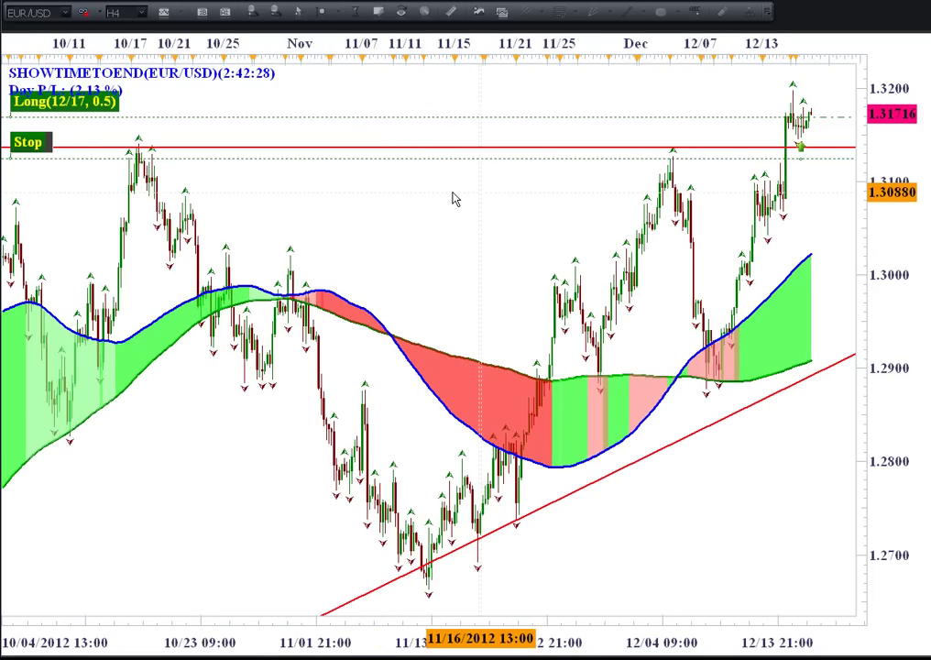
{"action": "left_click", "coordinate": [441, 194]}
{"action": "left_click_drag", "start_coordinate": [441, 194], "coordinate": [485, 201]}
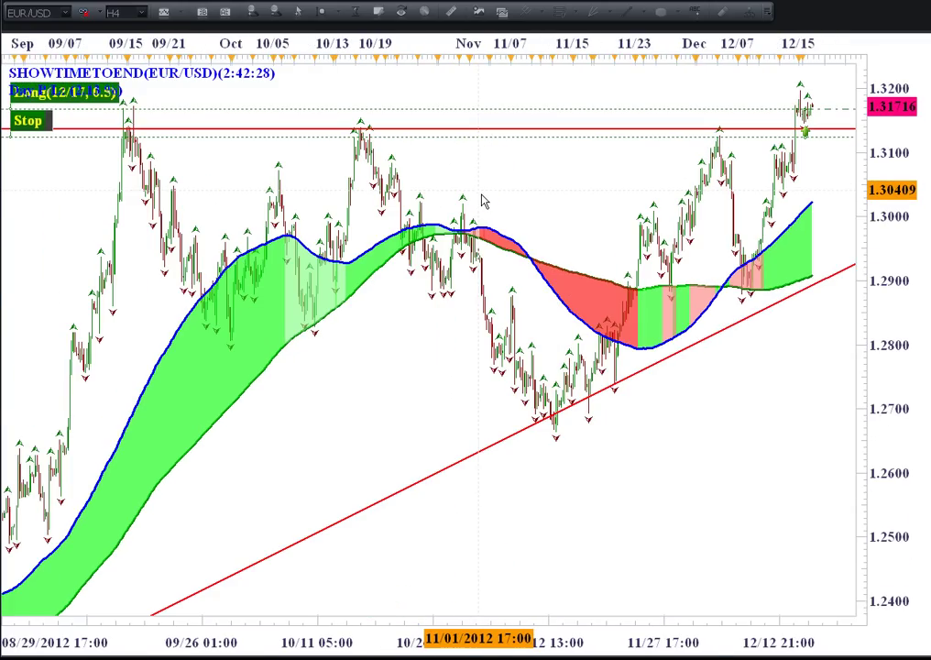
{"action": "scroll", "coordinate": [480, 199], "scroll_direction": "down", "scroll_amount": 1}
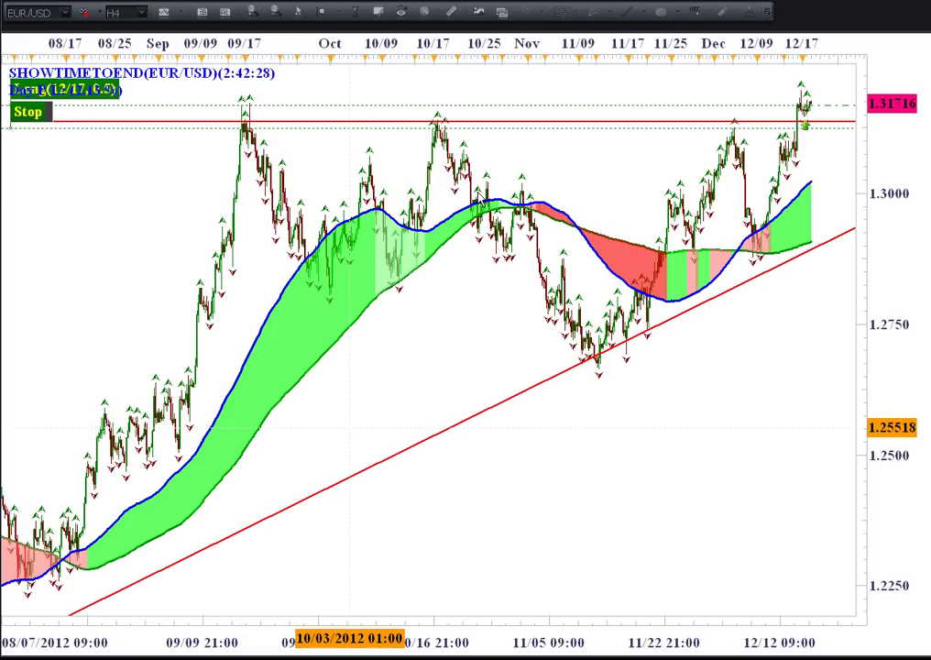
{"action": "left_click_drag", "start_coordinate": [707, 308], "coordinate": [613, 177]}
{"action": "scroll", "coordinate": [416, 187], "scroll_direction": "up", "scroll_amount": 2}
{"action": "left_click_drag", "start_coordinate": [424, 183], "coordinate": [107, 38]}
{"action": "scroll", "coordinate": [674, 193], "scroll_direction": "down", "scroll_amount": 1}
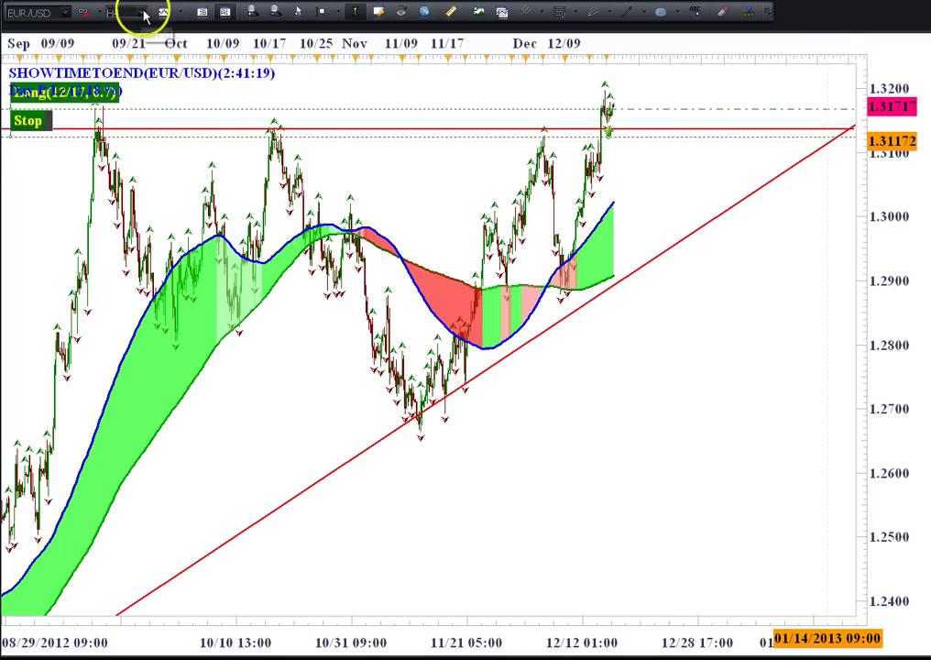
Step: Set the EUR/USD chart to the 1-day timeframe and show the highs along the resistance line since August 2012
{"action": "left_click", "coordinate": [128, 12]}
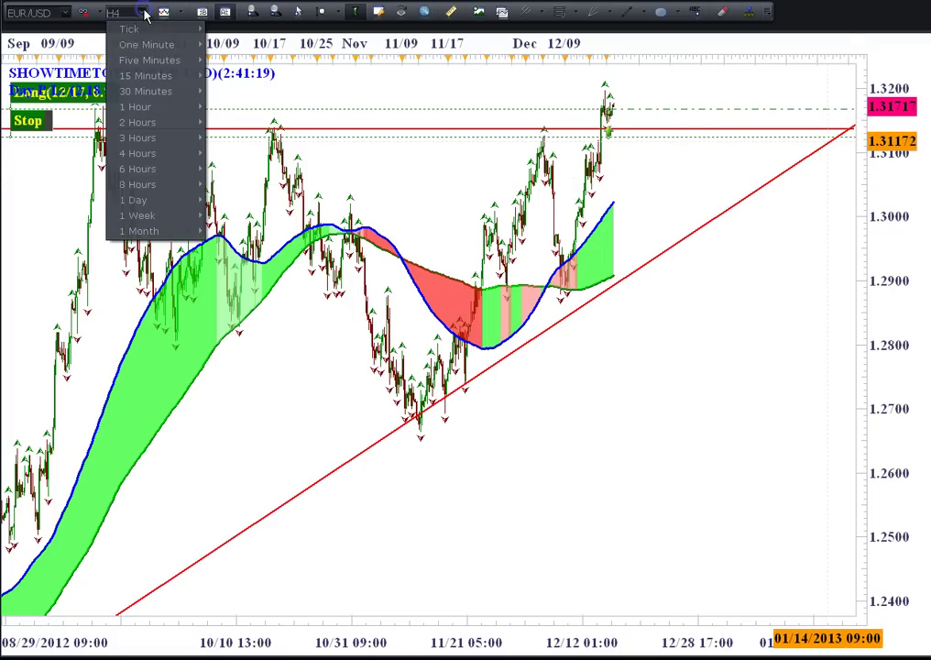
{"action": "left_click", "coordinate": [133, 203]}
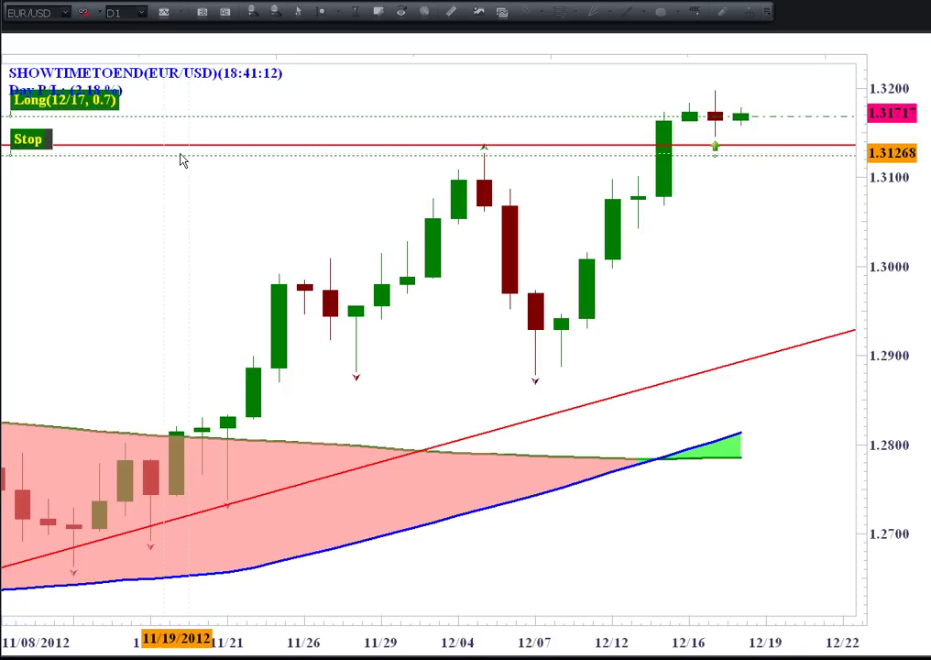
{"action": "left_click", "coordinate": [278, 174]}
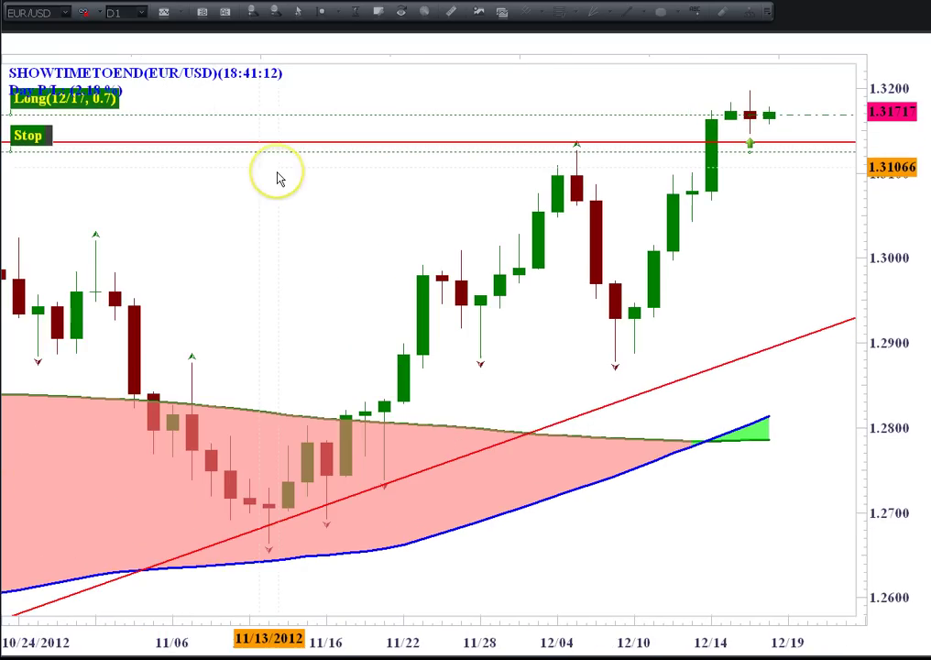
{"action": "left_click", "coordinate": [278, 174]}
{"action": "key", "text": "minus"}
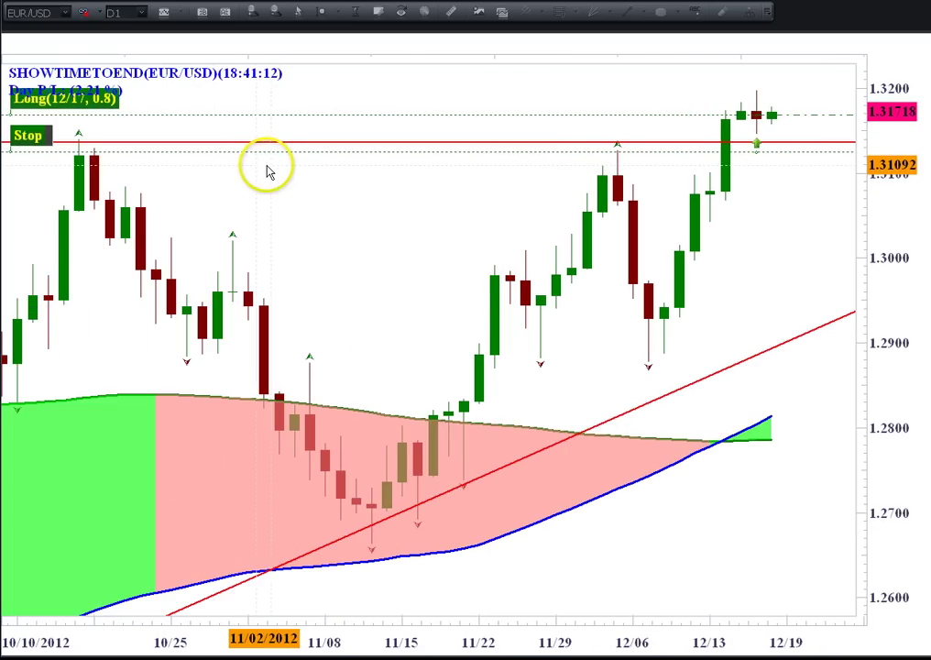
{"action": "key", "text": "minus"}
{"action": "key", "text": "minus"}
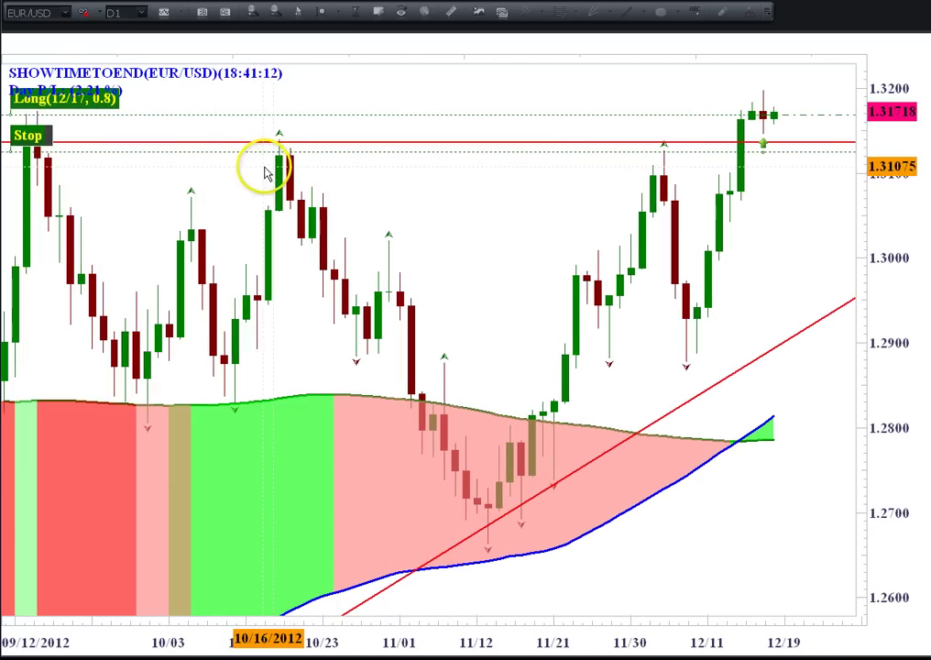
{"action": "key", "text": "minus"}
{"action": "key", "text": "minus"}
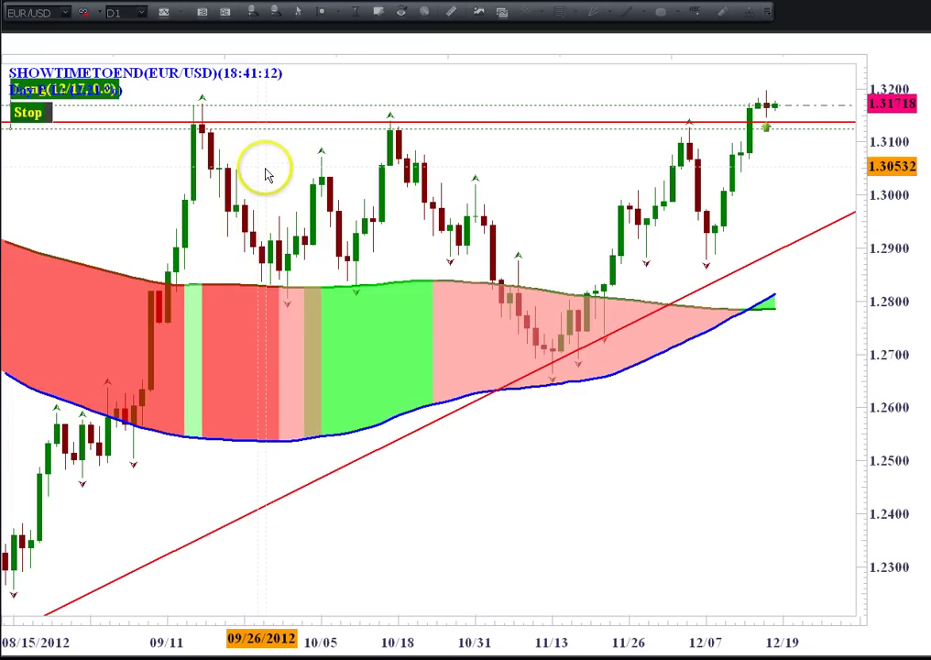
{"action": "key", "text": "minus"}
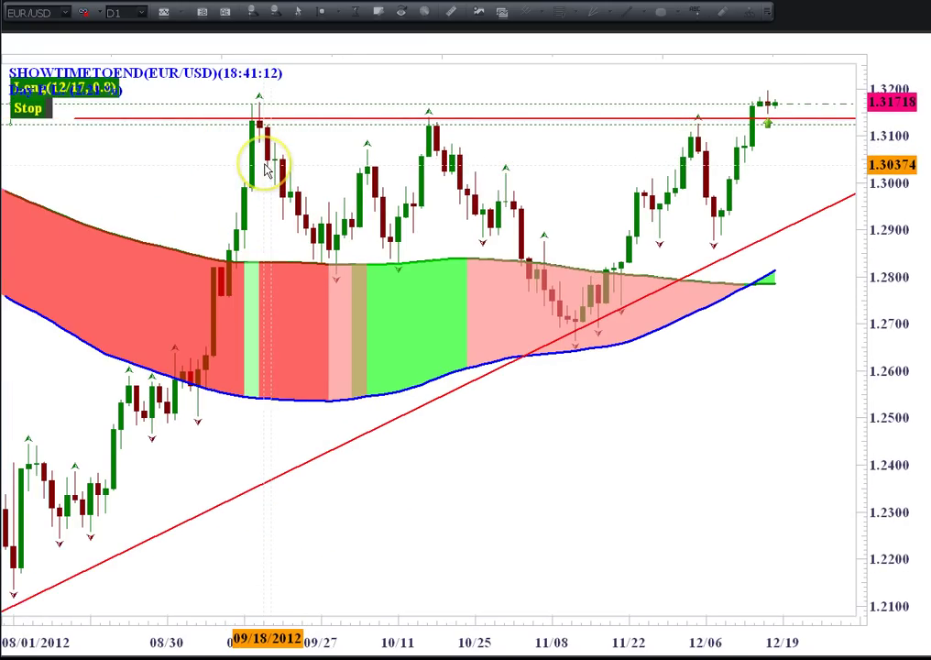
Step: Examine the daily EUR/USD history back to July 2011, including the rising trendline's origin and the long moving-average band downtrend
{"action": "key", "text": "minus"}
{"action": "key", "text": "minus"}
{"action": "key", "text": "minus"}
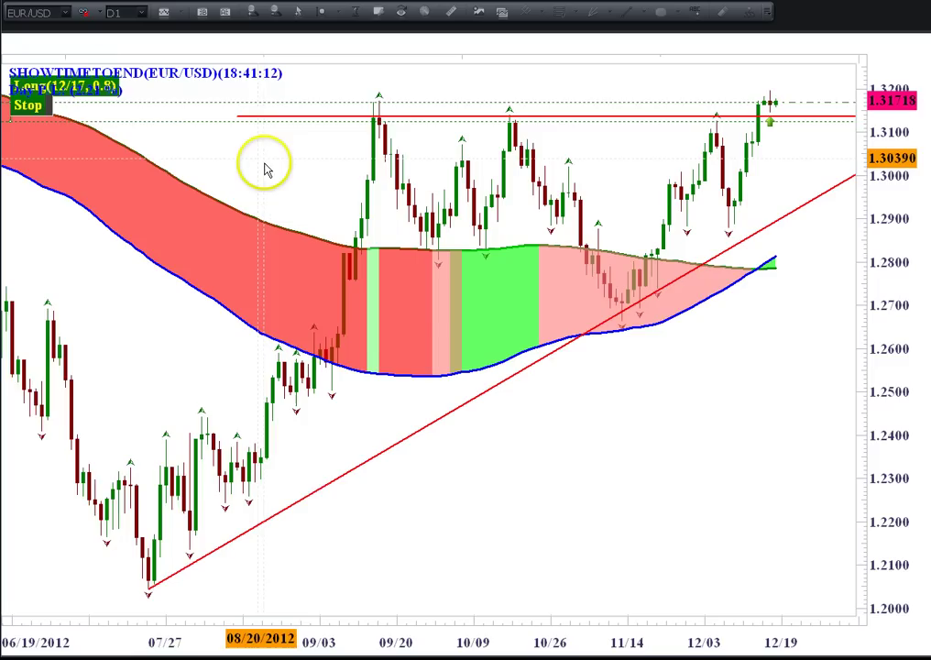
{"action": "key", "text": "minus"}
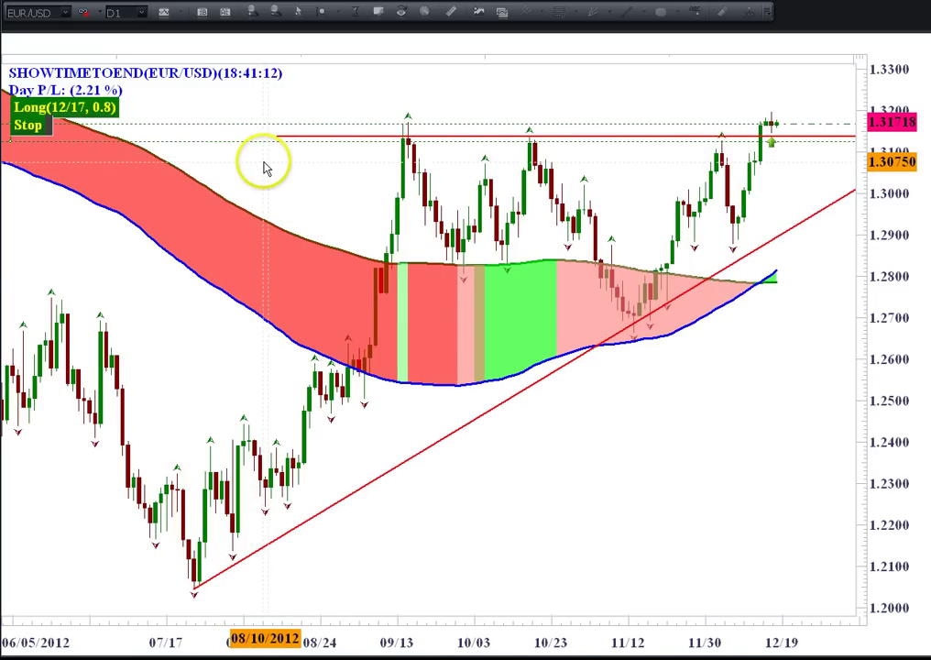
{"action": "key", "text": "minus"}
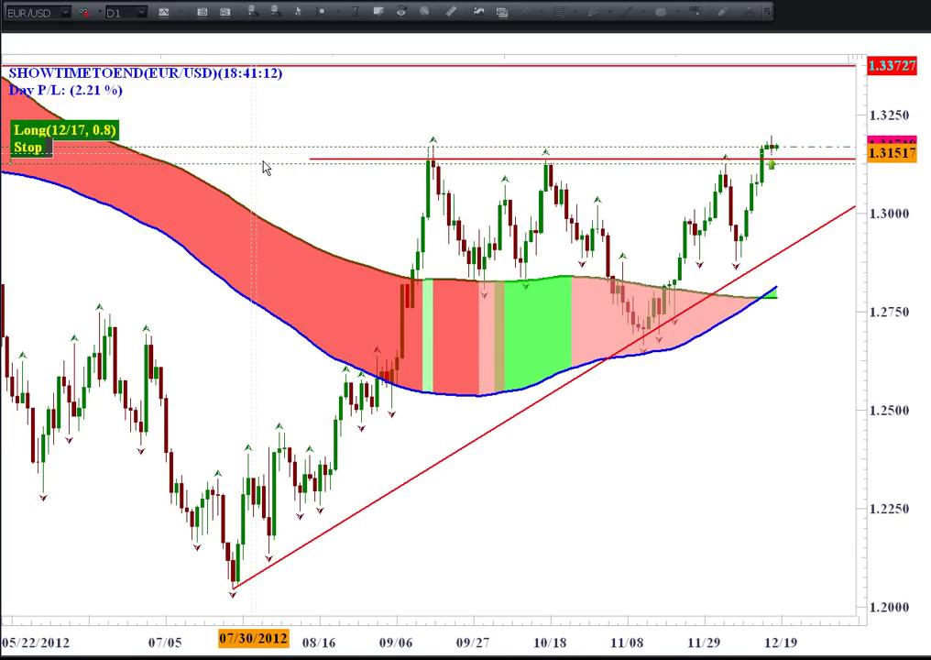
{"action": "key", "text": "minus"}
{"action": "key", "text": "minus"}
{"action": "key", "text": "minus"}
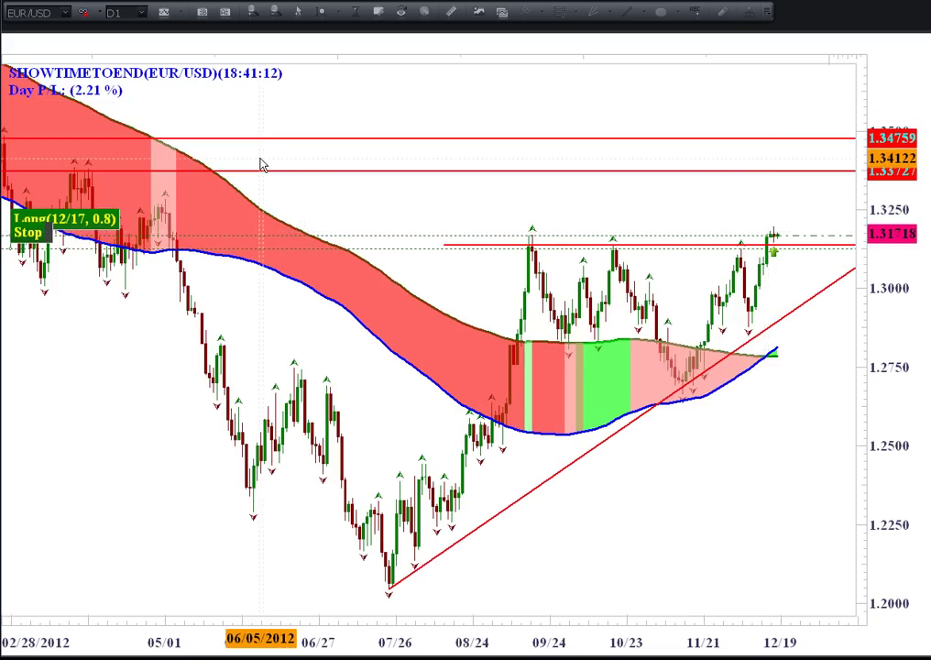
{"action": "key", "text": "minus"}
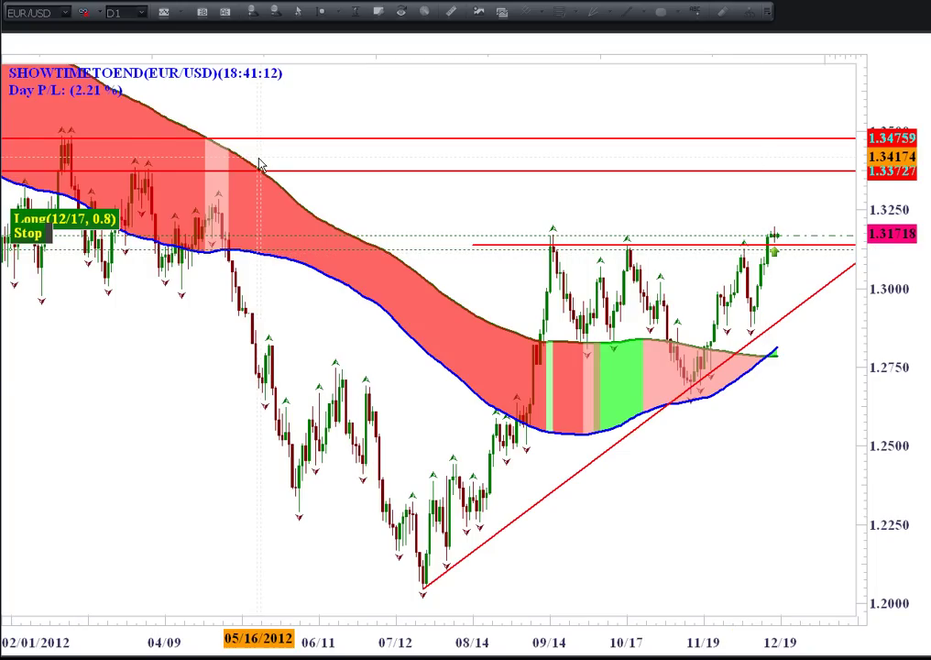
{"action": "key", "text": "minus"}
{"action": "key", "text": "minus"}
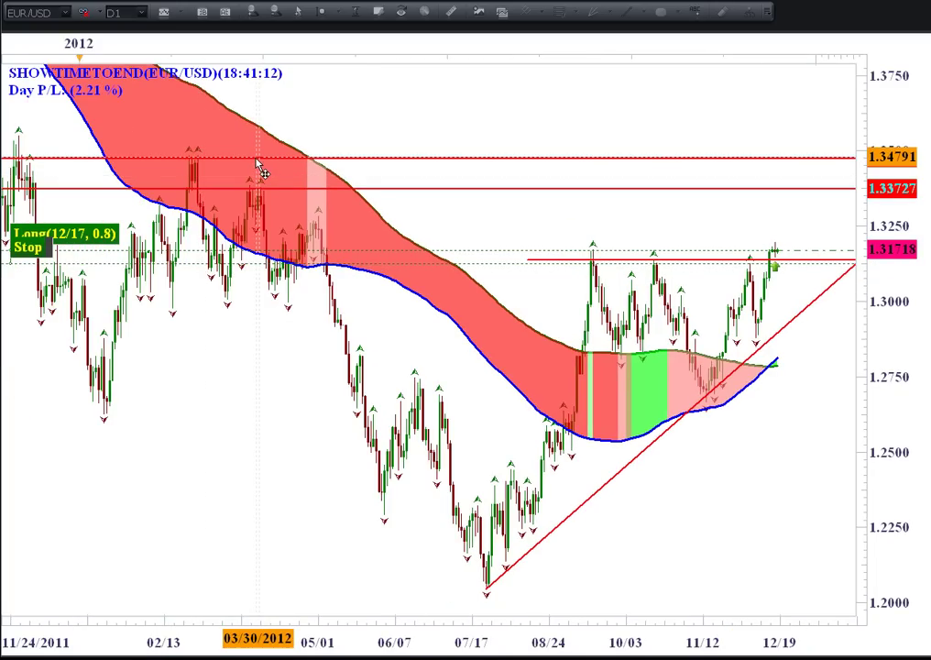
{"action": "key", "text": "minus"}
{"action": "key", "text": "minus"}
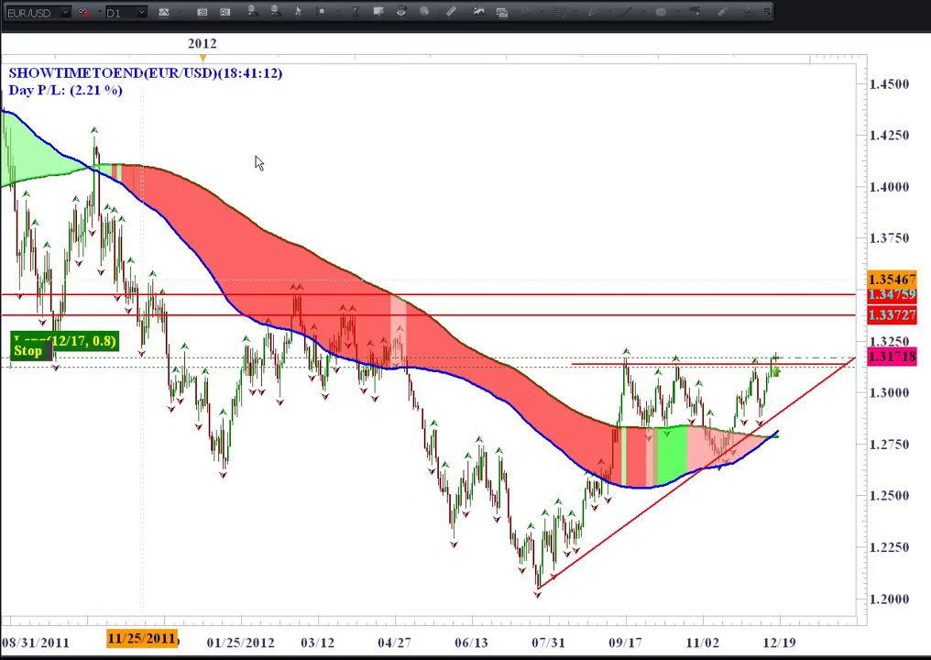
{"action": "key", "text": "minus"}
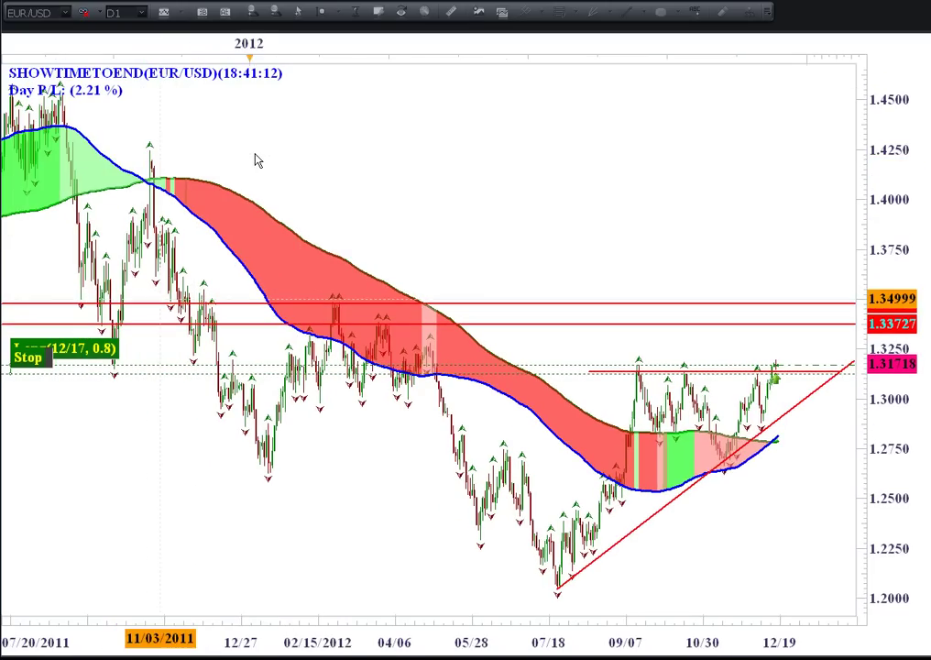
Step: Examine the two upper horizontal resistance lines through the early-2012 highs as the next levels above the current EUR/USD price
{"action": "left_click", "coordinate": [311, 313]}
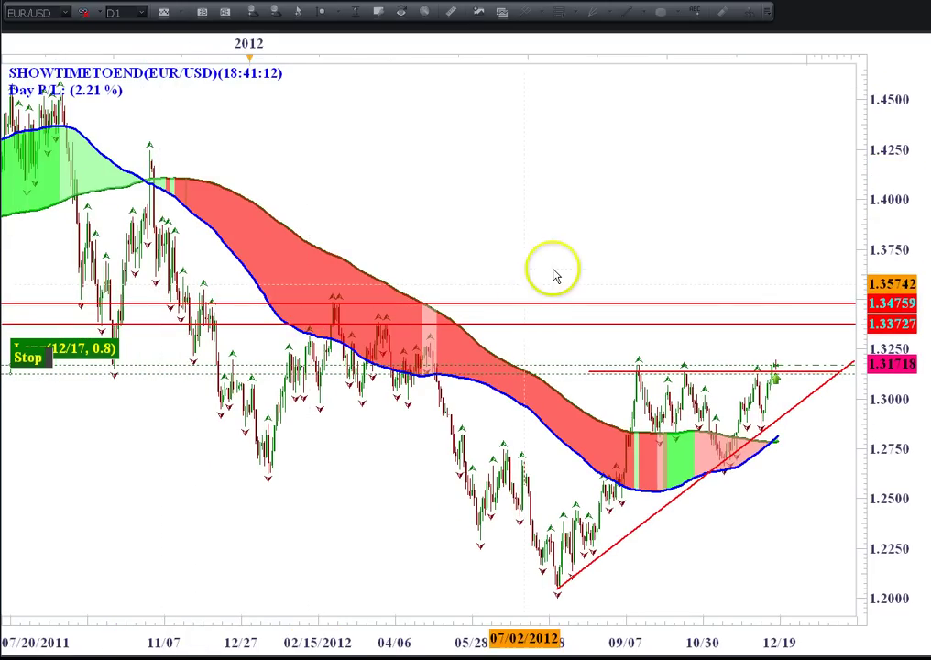
{"action": "left_click_drag", "start_coordinate": [550, 267], "coordinate": [413, 270]}
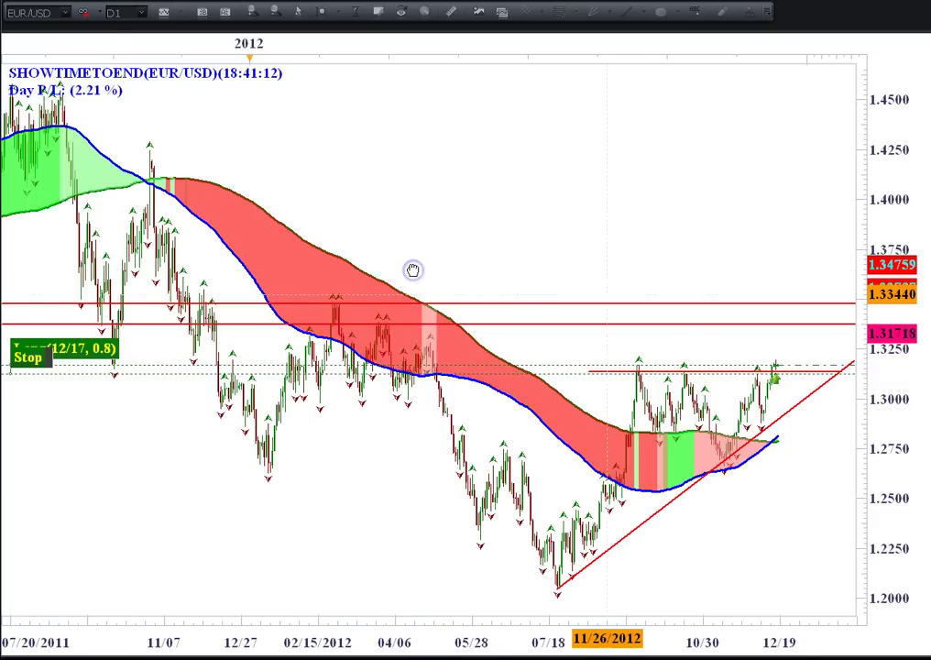
{"action": "left_click", "coordinate": [754, 332]}
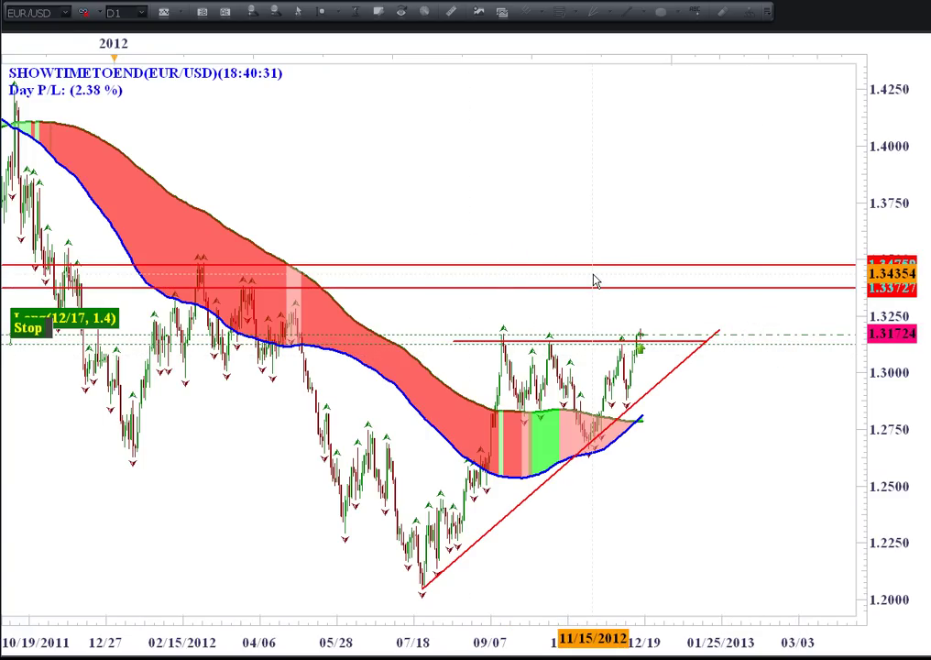
{"action": "left_click", "coordinate": [643, 291]}
{"action": "left_click_drag", "start_coordinate": [642, 290], "coordinate": [649, 293]}
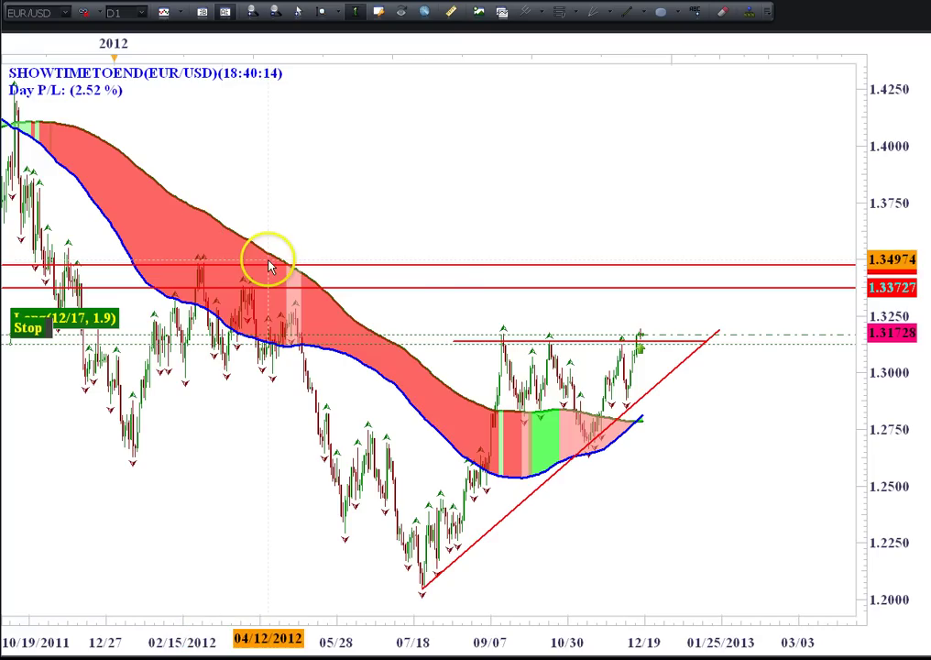
{"action": "left_click_drag", "start_coordinate": [367, 266], "coordinate": [568, 269]}
{"action": "left_click", "coordinate": [635, 224]}
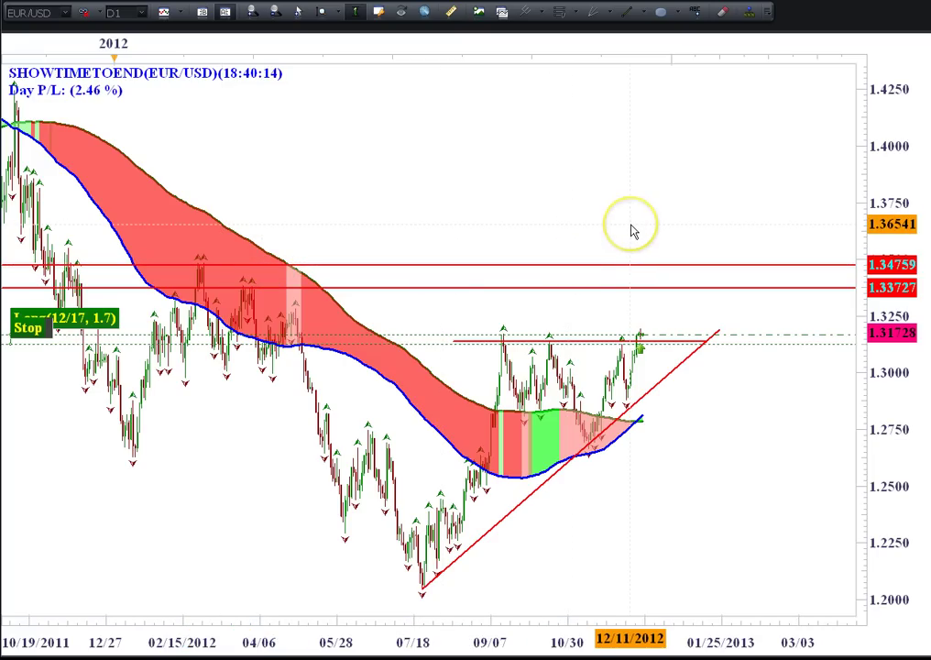
{"action": "left_click_drag", "start_coordinate": [631, 232], "coordinate": [92, 188]}
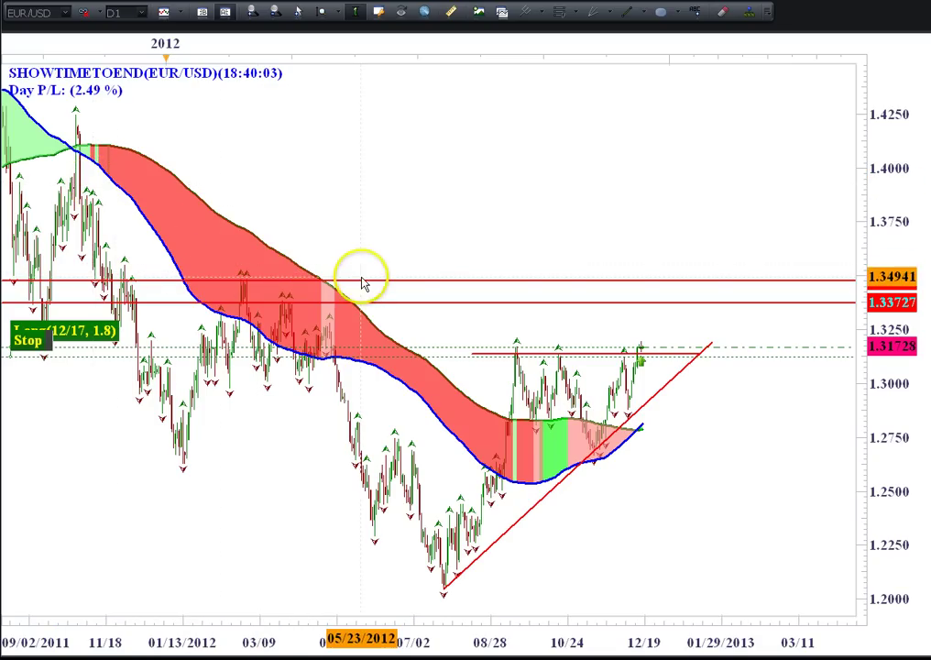